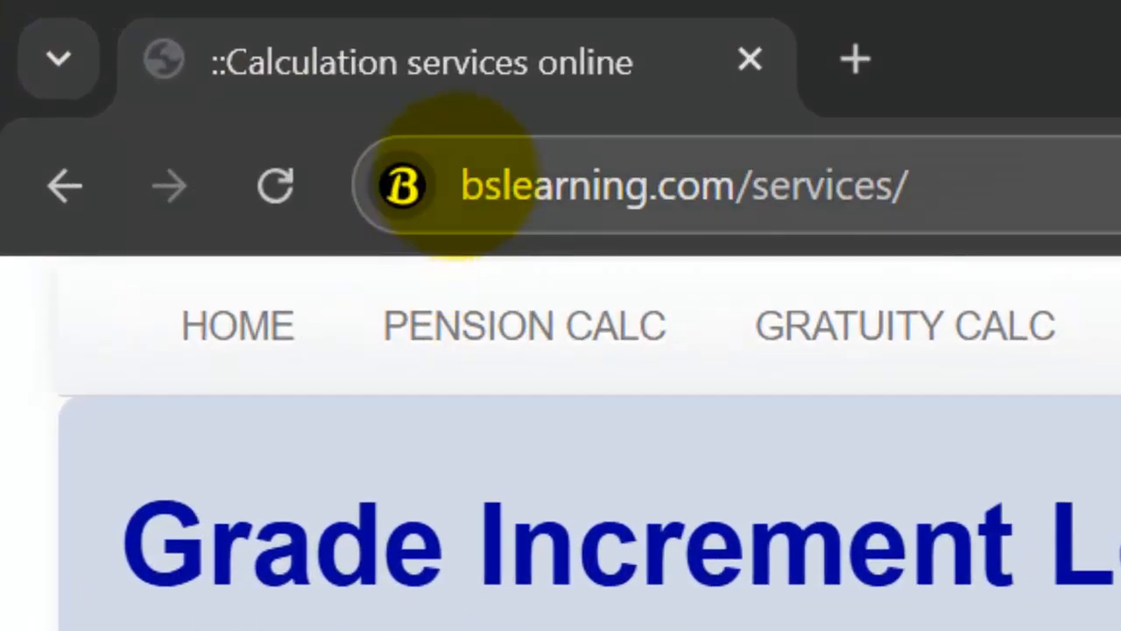
- Find the All-in-one Pension Calculators (Updated) section on the bslearning.com/services page
{"action": "left_click_drag", "start_coordinate": [462, 162], "coordinate": [988, 213]}
{"action": "left_click", "coordinate": [994, 188]}
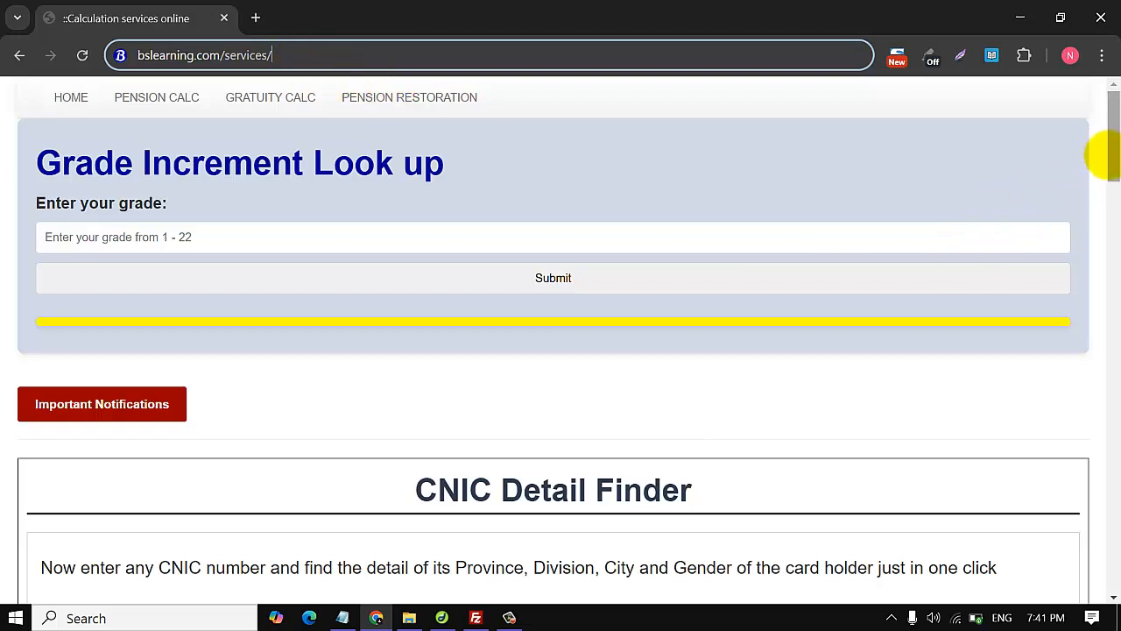
{"action": "left_click_drag", "start_coordinate": [1105, 92], "coordinate": [1110, 339]}
{"action": "left_click_drag", "start_coordinate": [375, 103], "coordinate": [850, 126]}
{"action": "left_click", "coordinate": [850, 125]}
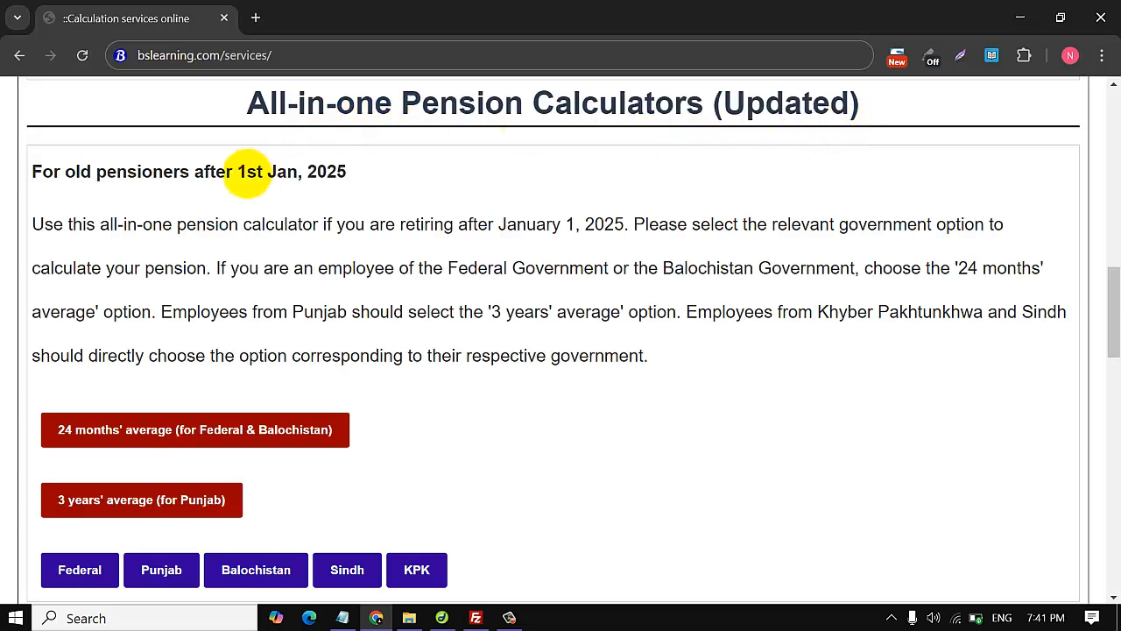
- Read the instructions on which pension calculator option applies to Federal, Balochistan, Punjab and Khyber Pakhtunkhwa employees after 1st Jan, 2025
{"action": "left_click_drag", "start_coordinate": [238, 169], "coordinate": [425, 193]}
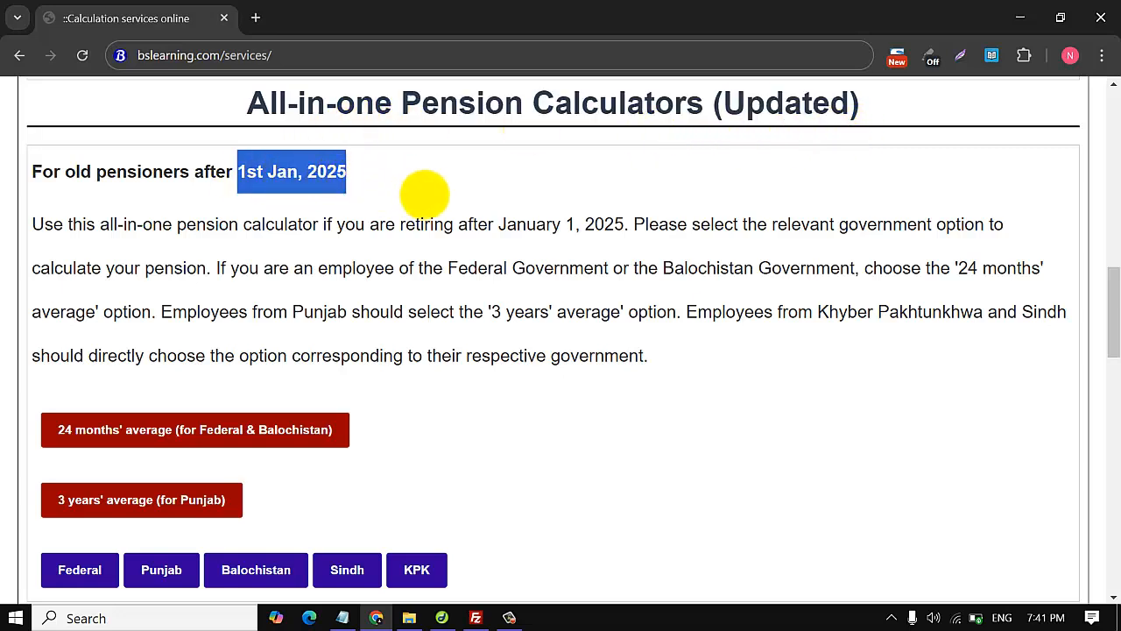
{"action": "left_click", "coordinate": [425, 192]}
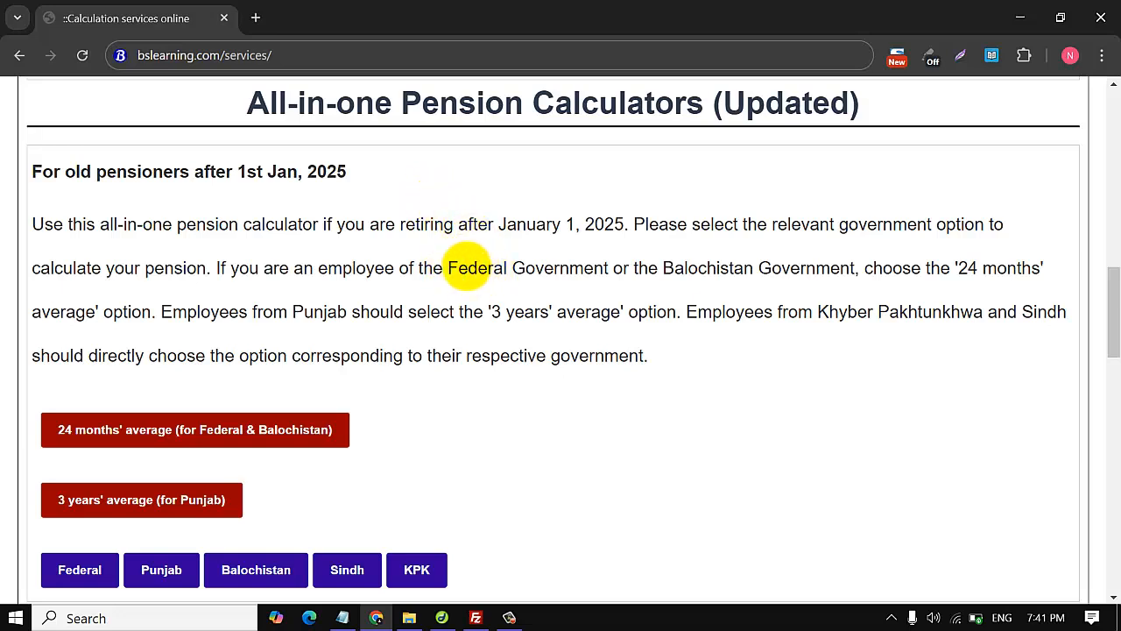
{"action": "double_click", "coordinate": [499, 267]}
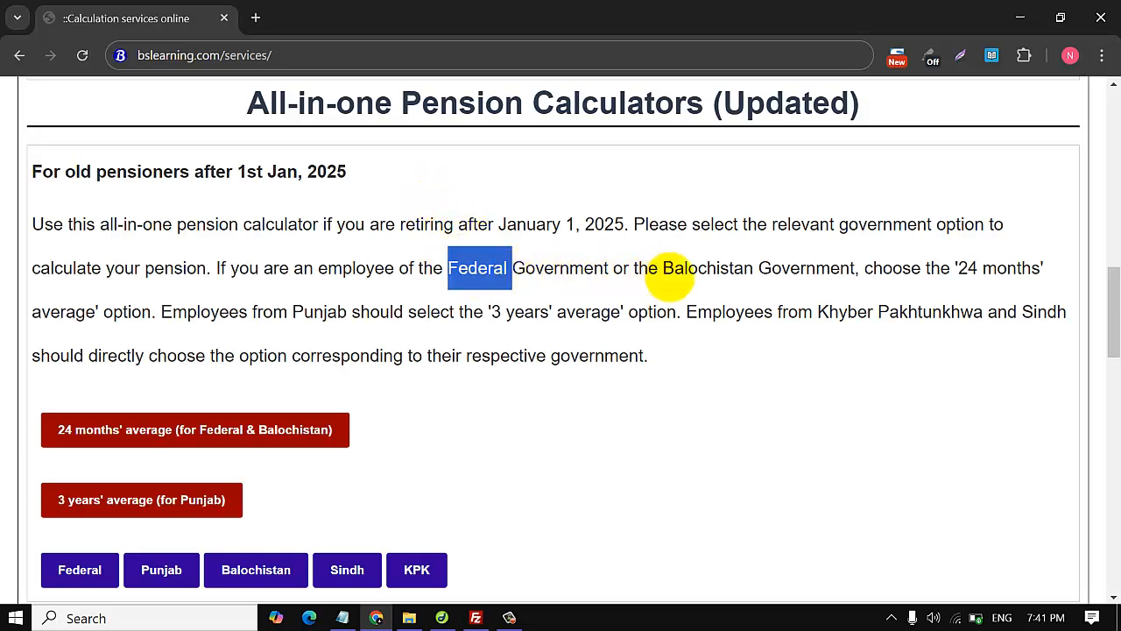
{"action": "double_click", "coordinate": [700, 269]}
{"action": "left_click_drag", "start_coordinate": [816, 313], "coordinate": [1048, 313]}
{"action": "left_click_drag", "start_coordinate": [293, 313], "coordinate": [350, 316]}
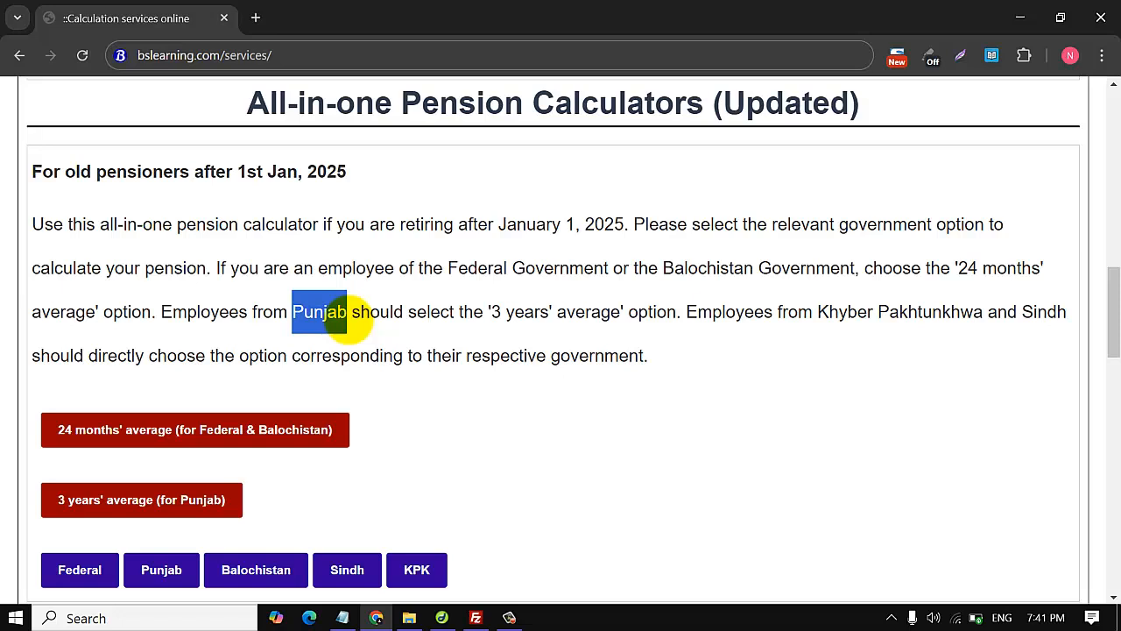
{"action": "left_click", "coordinate": [352, 331]}
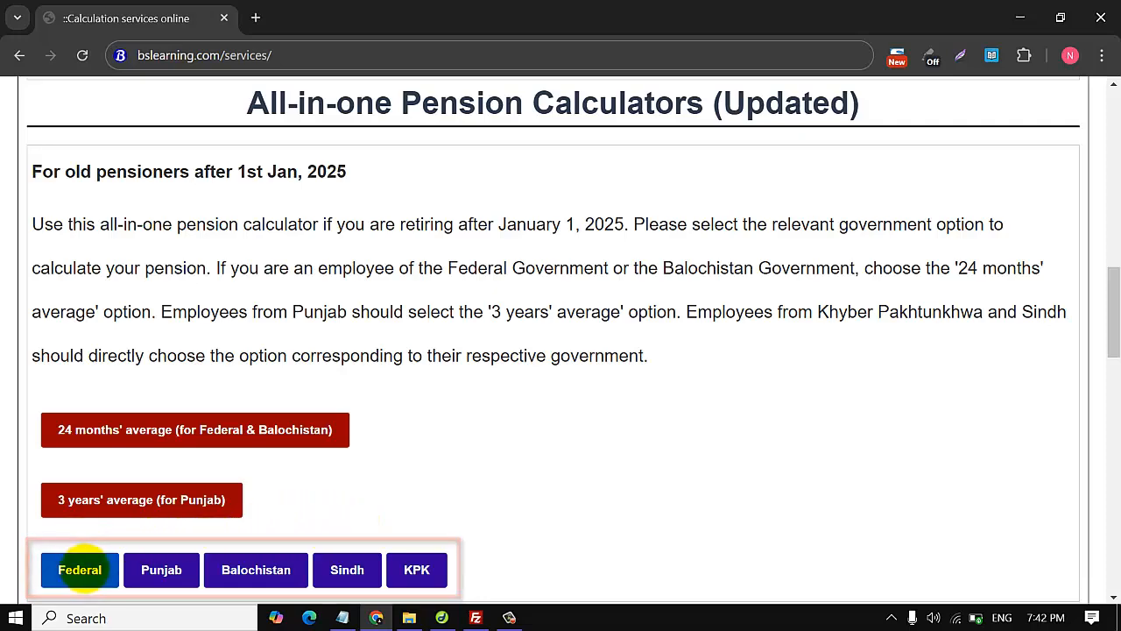
- Open the Federal pension calculator and review its 24 months' average basic pay and date of retirement fields
{"action": "left_click", "coordinate": [80, 569]}
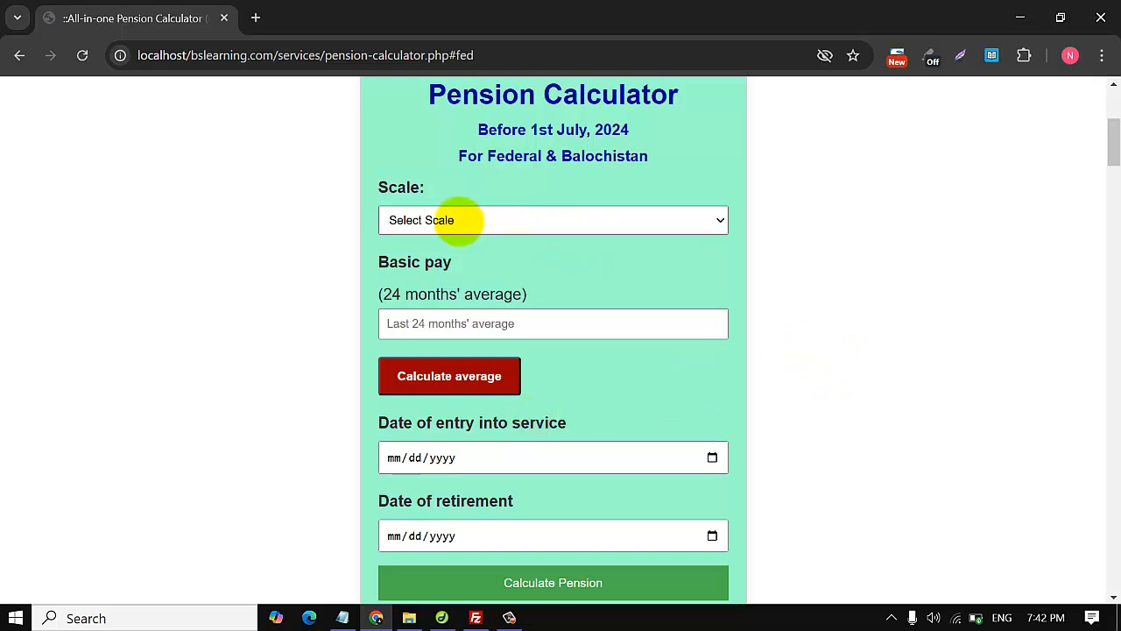
{"action": "left_click", "coordinate": [406, 324]}
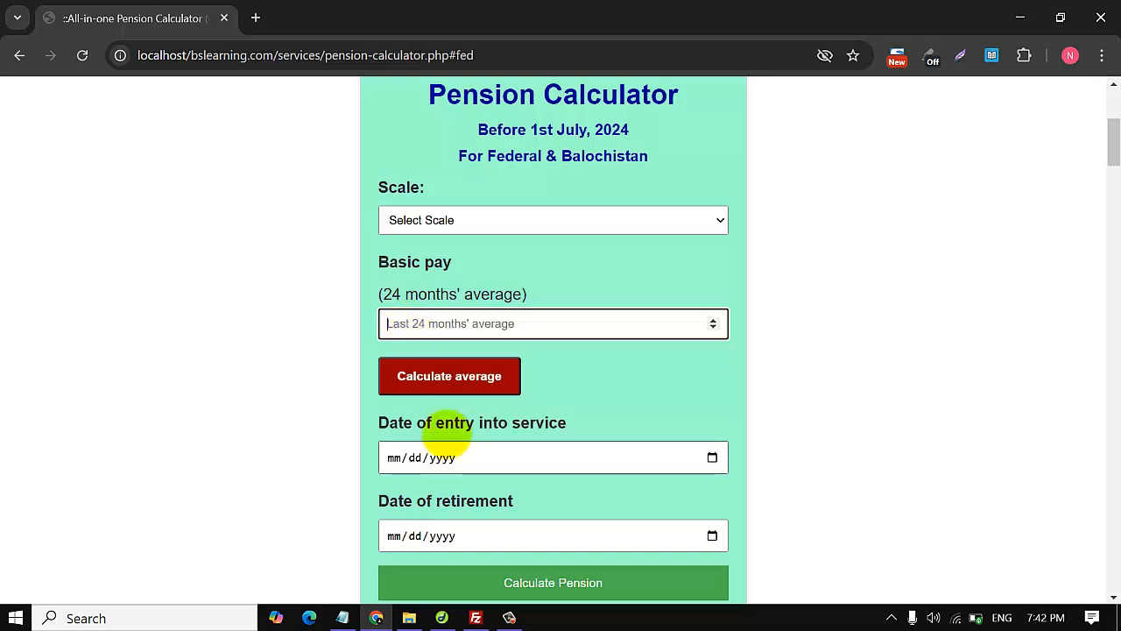
{"action": "left_click_drag", "start_coordinate": [437, 501], "coordinate": [522, 500]}
{"action": "left_click", "coordinate": [530, 523]}
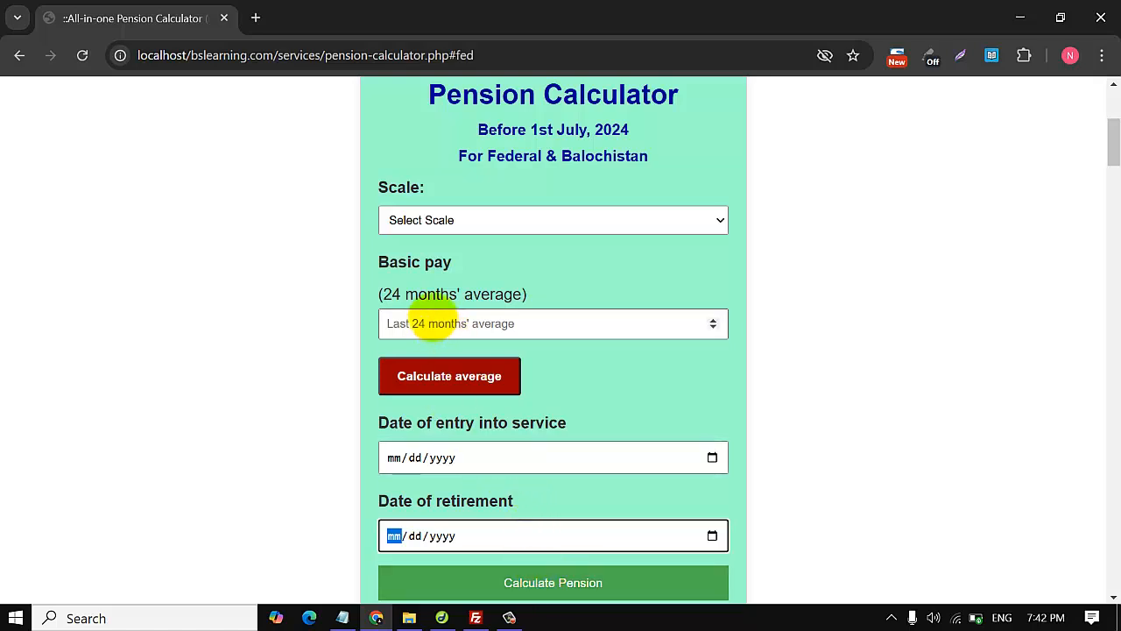
{"action": "left_click_drag", "start_coordinate": [419, 295], "coordinate": [555, 295]}
{"action": "left_click", "coordinate": [569, 292]}
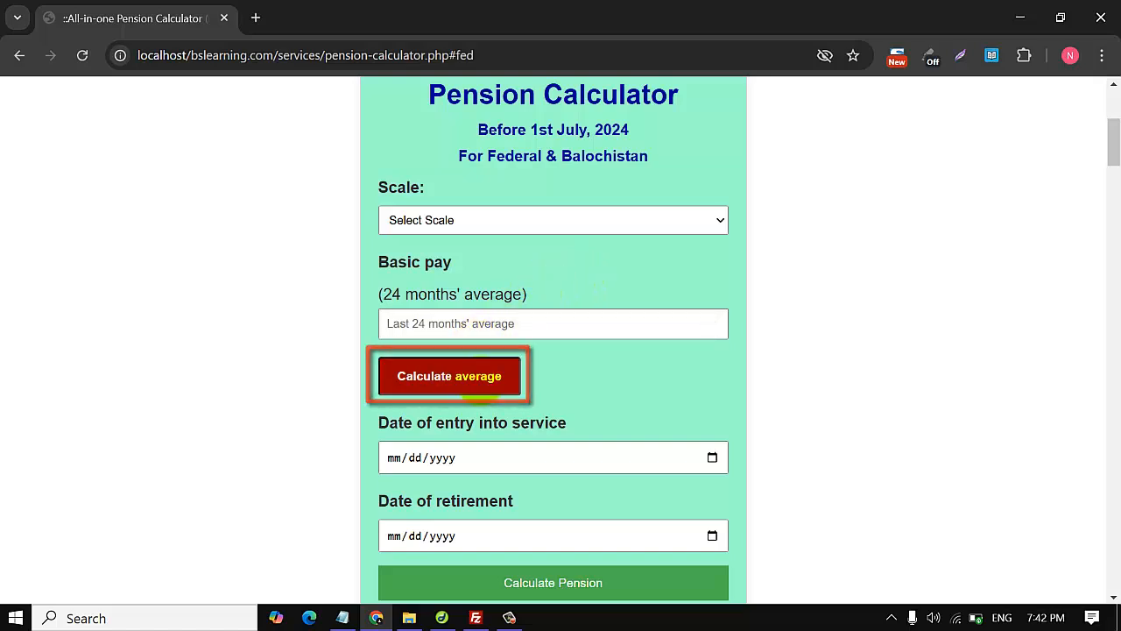
- Open the 24 months' average calculator from the pension form and review its last basic pay and months fields
{"action": "left_click", "coordinate": [480, 389]}
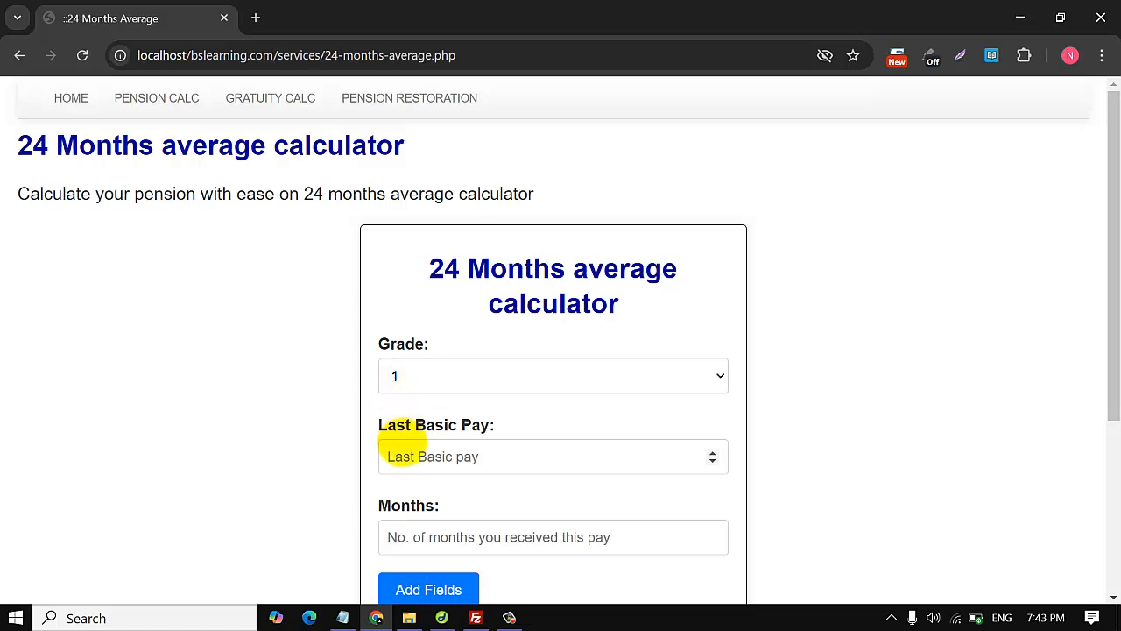
{"action": "left_click", "coordinate": [401, 457]}
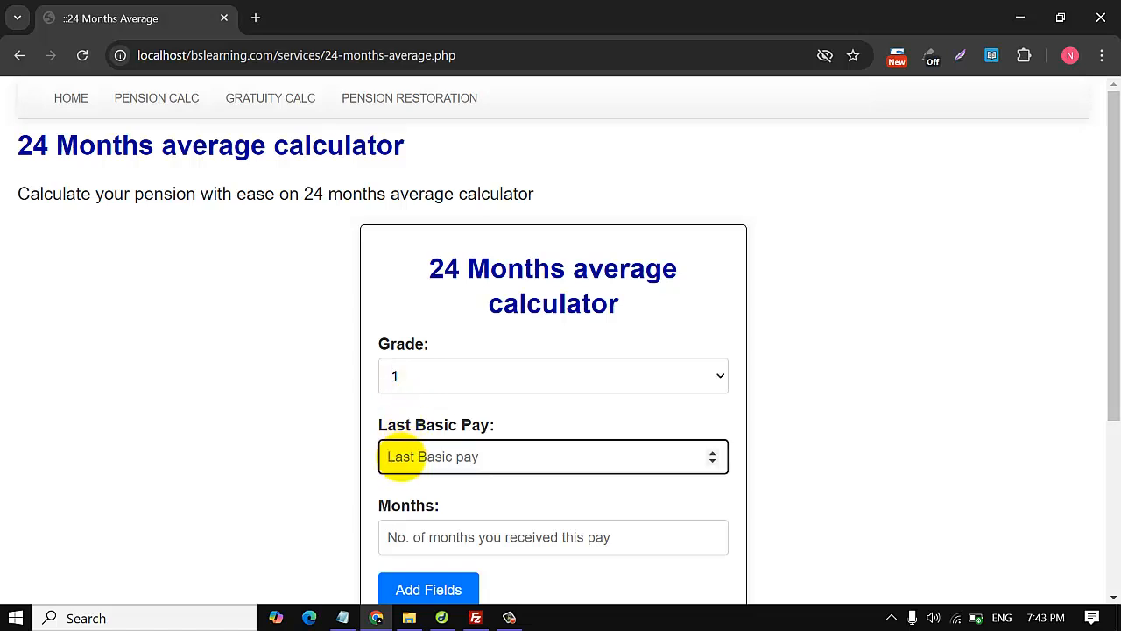
{"action": "left_click", "coordinate": [400, 536]}
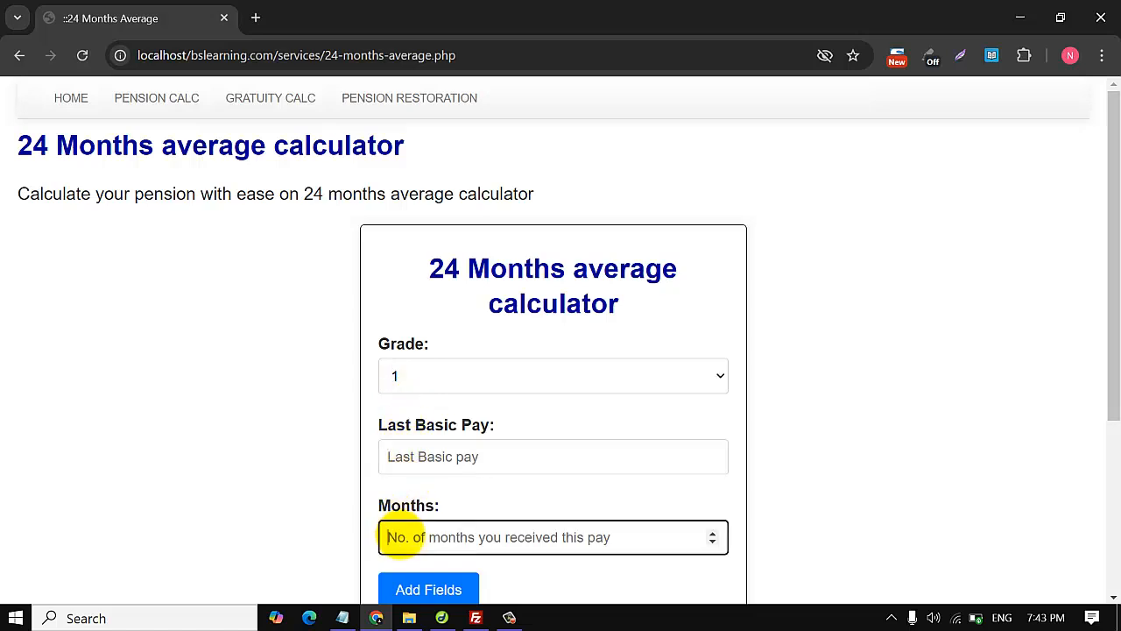
{"action": "left_click", "coordinate": [436, 457]}
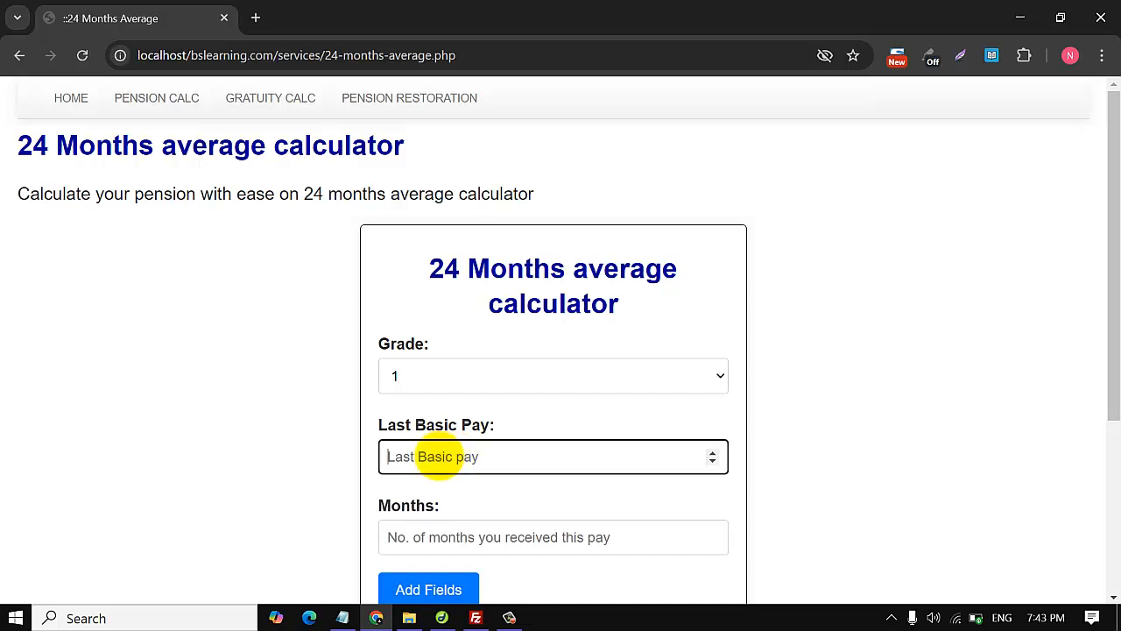
{"action": "scroll", "coordinate": [435, 457], "scroll_direction": "down", "scroll_amount": 3}
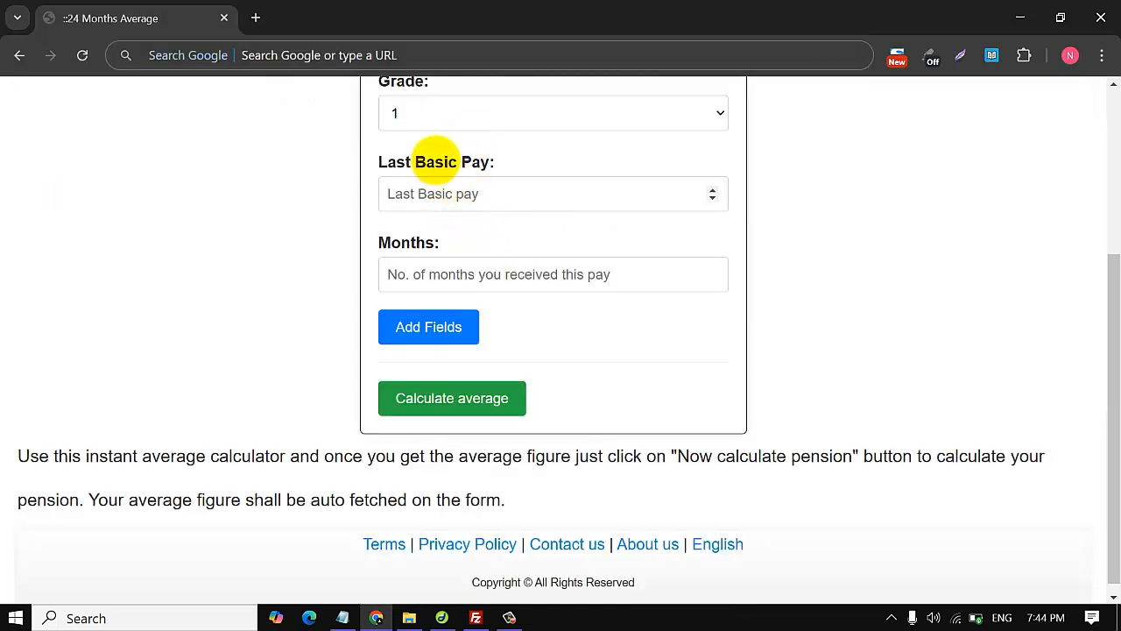
- Set the grade to 15, the last basic pay to 50000 and the months to 12 in the average calculator
{"action": "left_click", "coordinate": [412, 113]}
{"action": "left_click", "coordinate": [430, 469]}
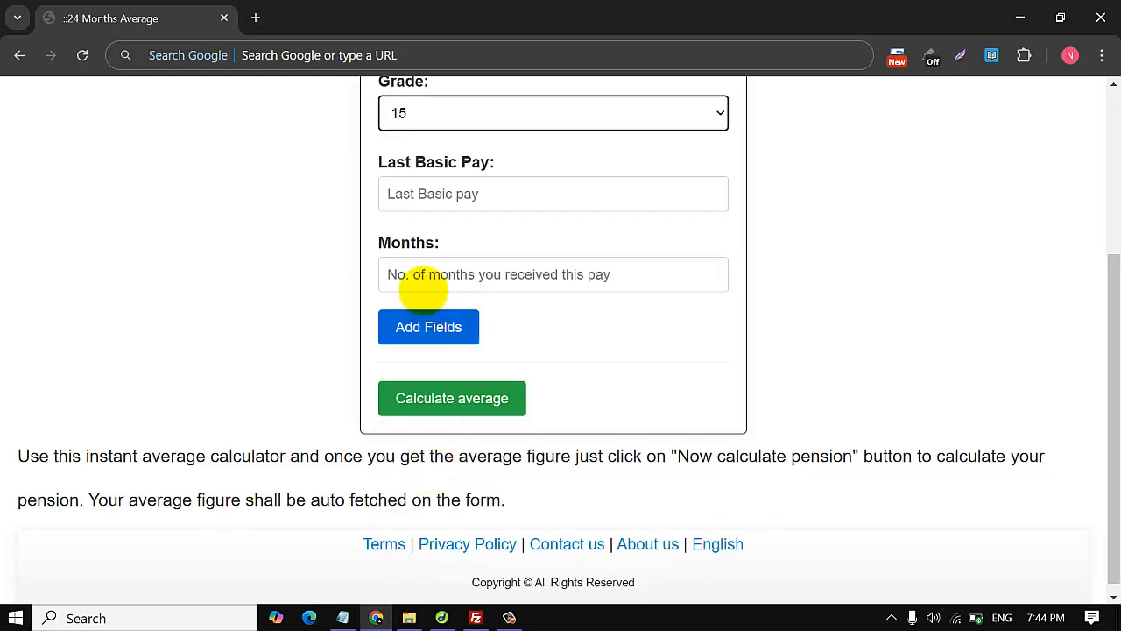
{"action": "left_click", "coordinate": [412, 194]}
{"action": "type", "text": "50"}
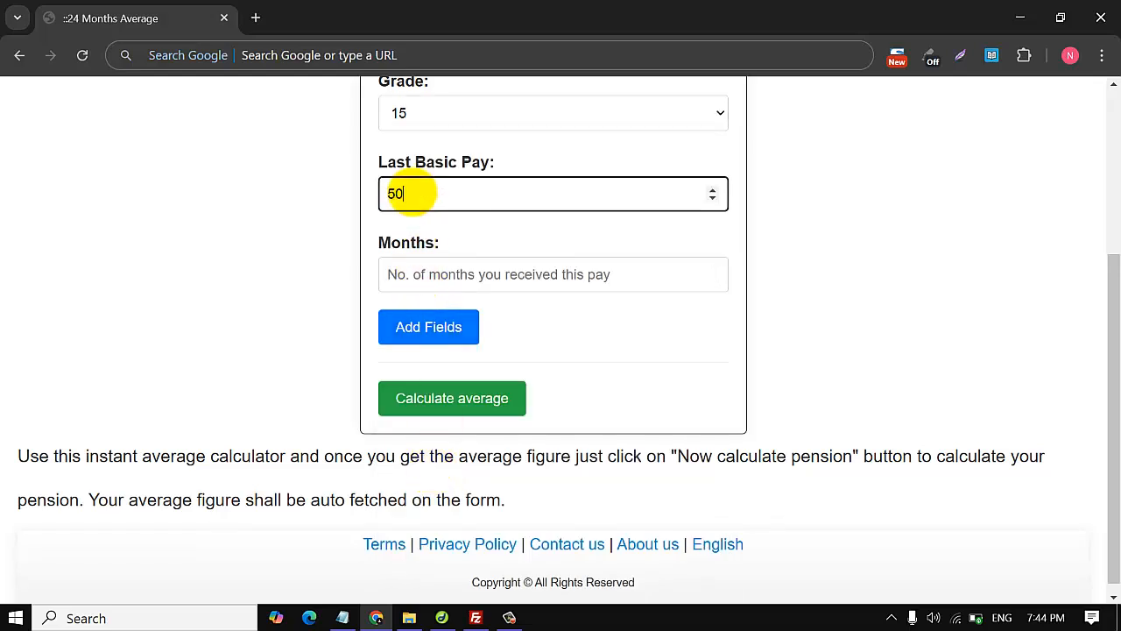
{"action": "type", "text": "000"}
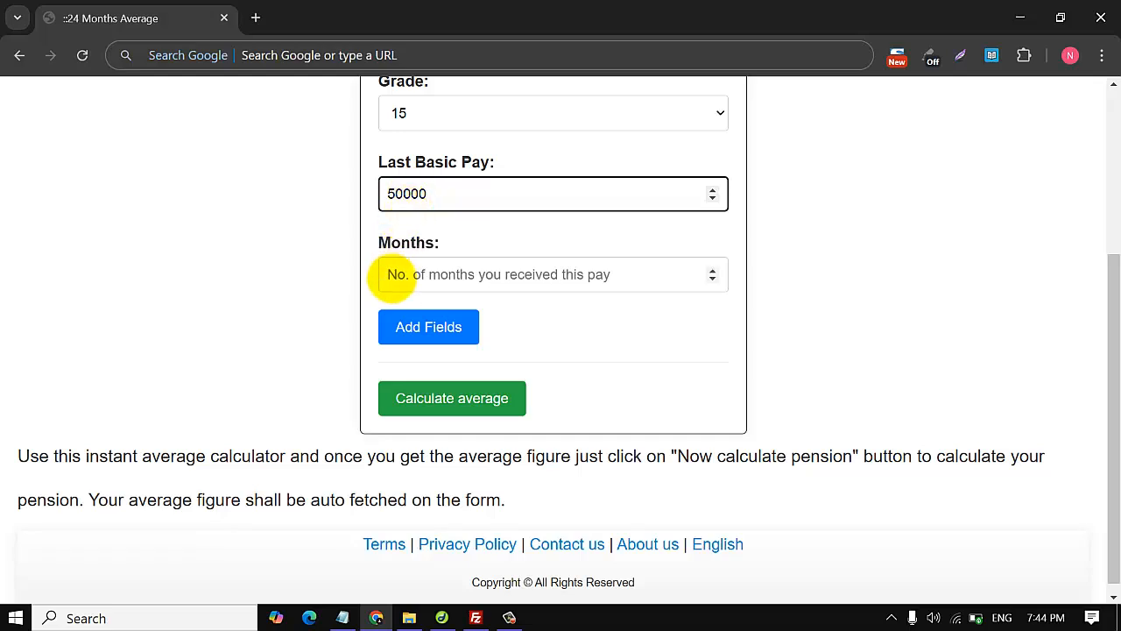
{"action": "left_click", "coordinate": [395, 276]}
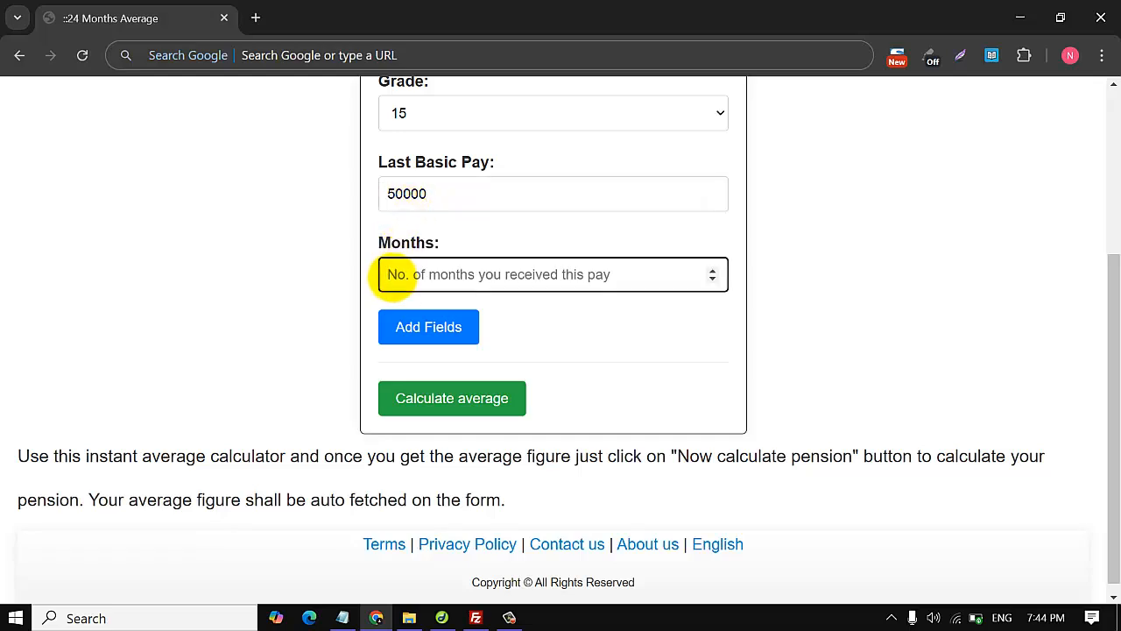
{"action": "type", "text": "12"}
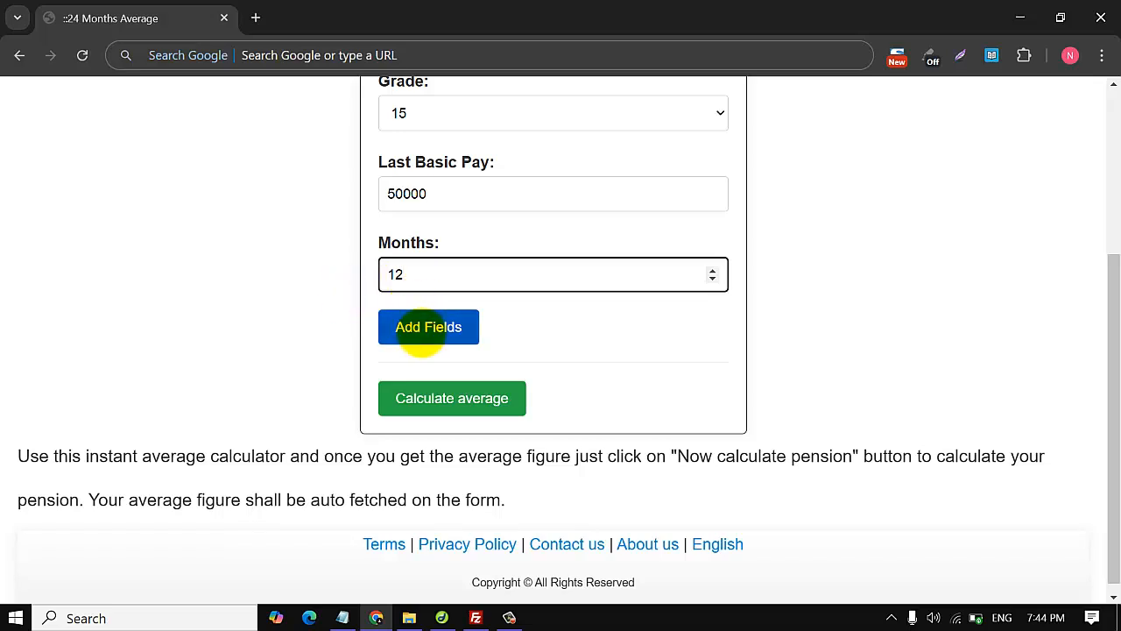
- Add a second set of pay fields and set its months to 12
{"action": "left_click", "coordinate": [423, 331]}
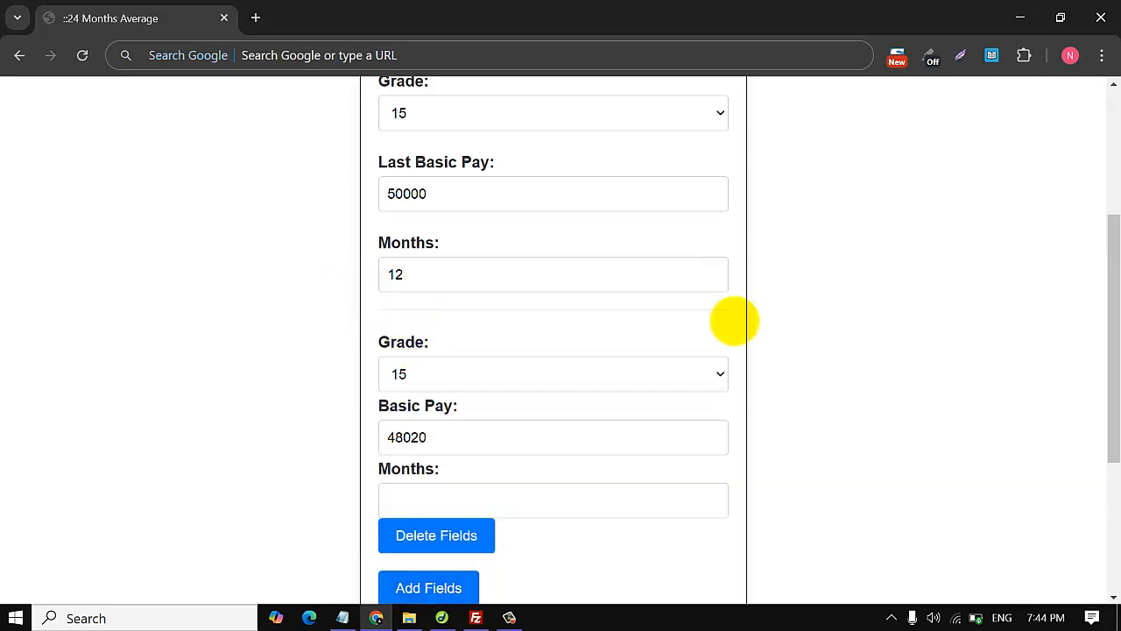
{"action": "left_click_drag", "start_coordinate": [427, 437], "coordinate": [388, 436]}
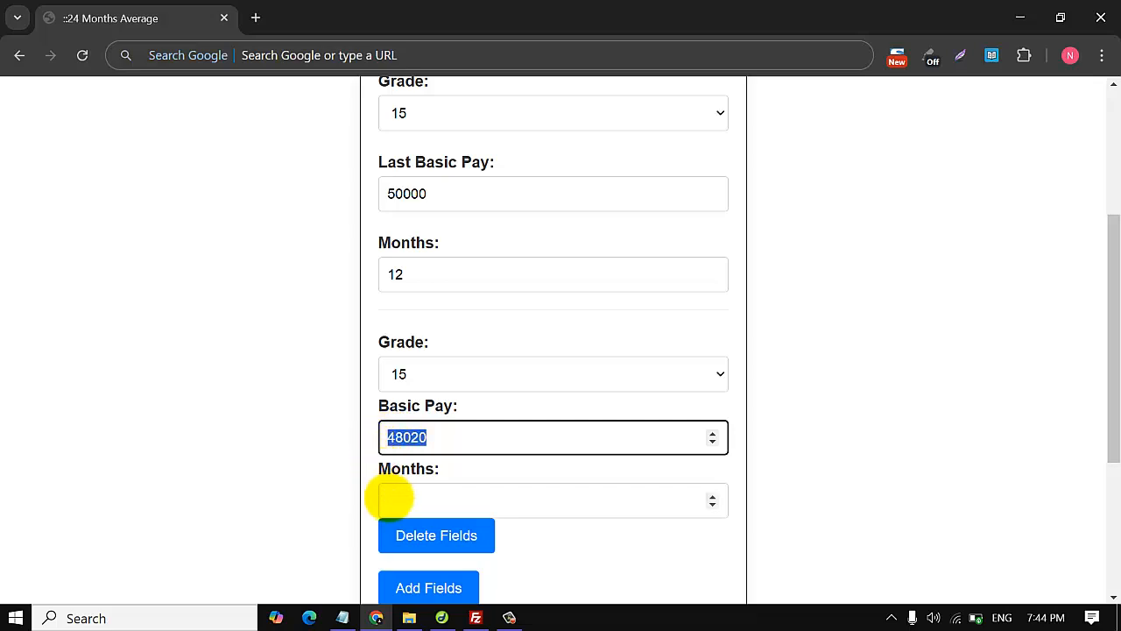
{"action": "left_click", "coordinate": [392, 499]}
{"action": "type", "text": "12"}
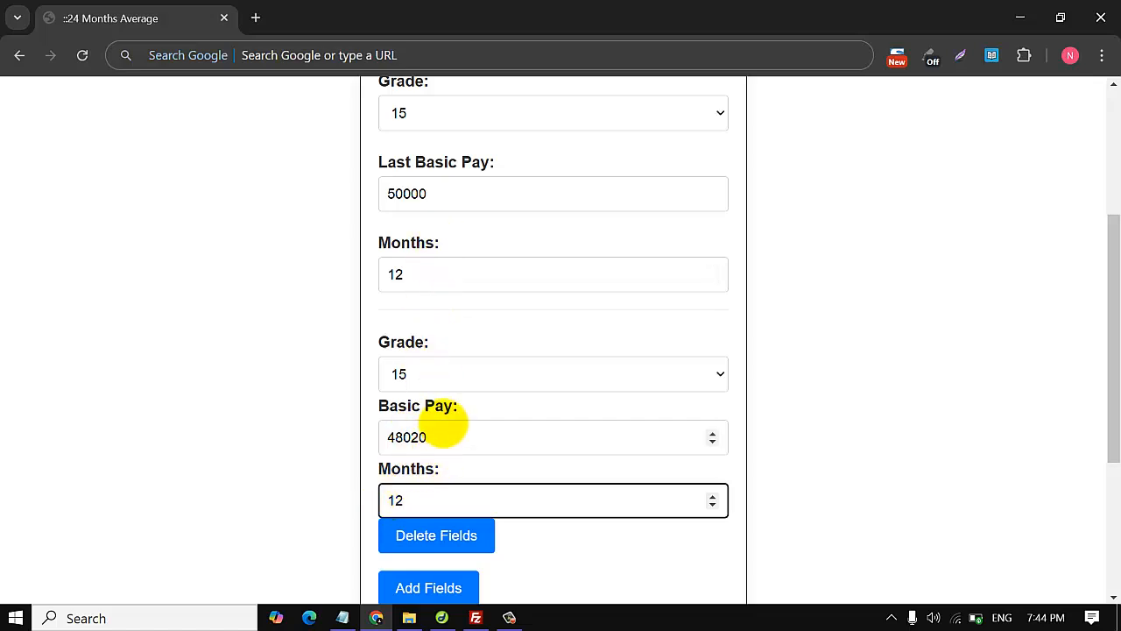
{"action": "left_click", "coordinate": [442, 501]}
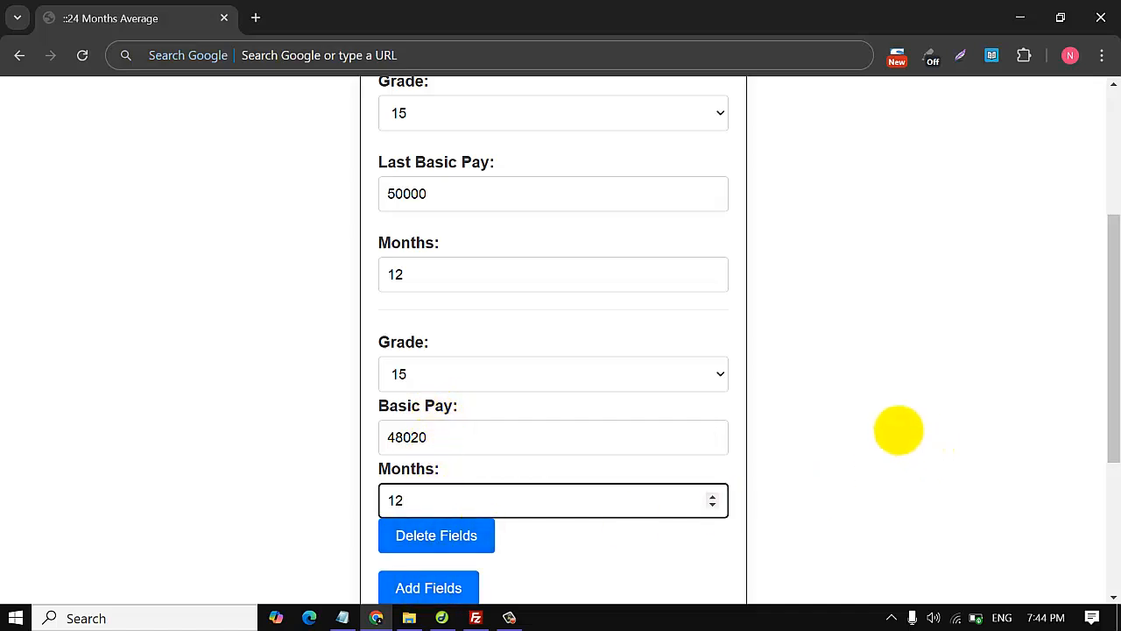
- Calculate the 24 months' average and carry the resulting figure into the pension calculator
{"action": "scroll", "coordinate": [898, 430], "scroll_direction": "down", "scroll_amount": 2}
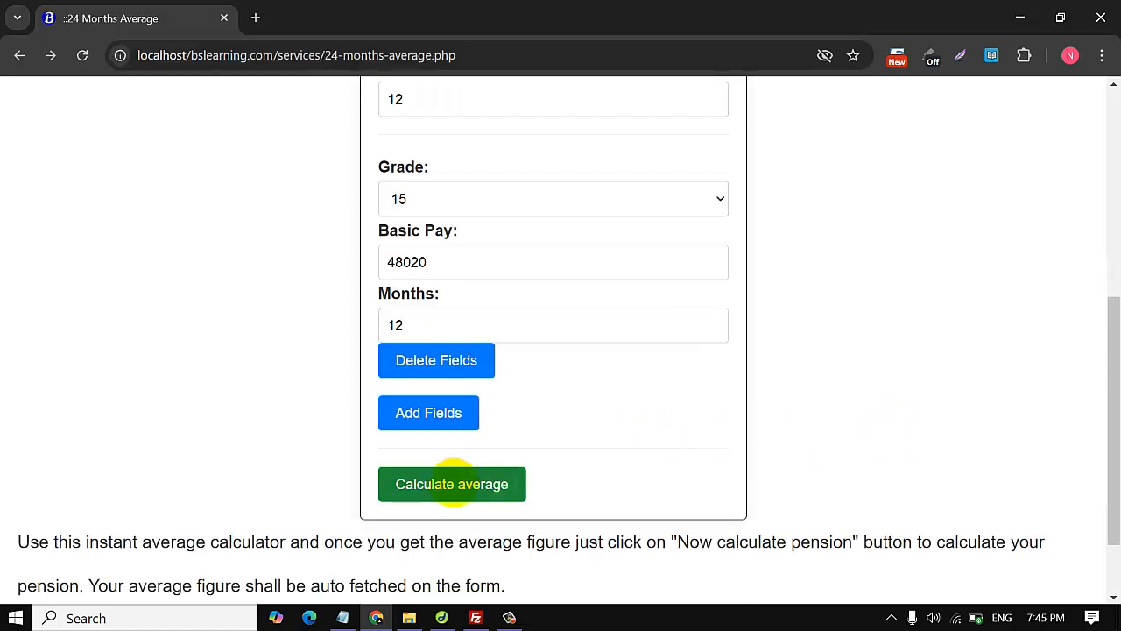
{"action": "left_click", "coordinate": [452, 484]}
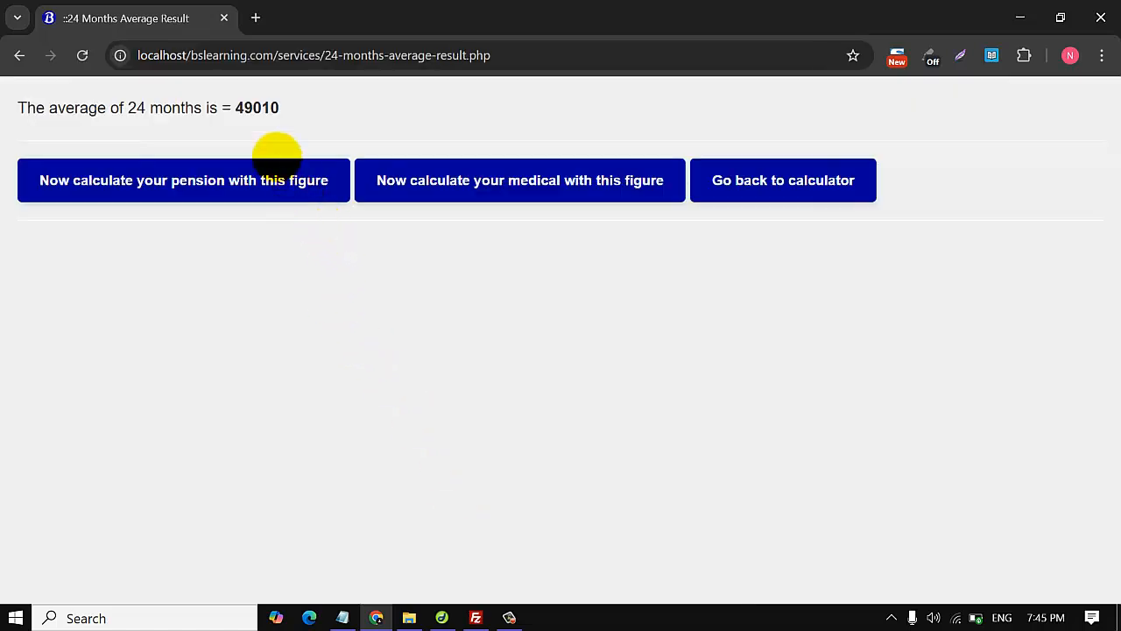
{"action": "left_click_drag", "start_coordinate": [243, 108], "coordinate": [295, 108]}
{"action": "left_click", "coordinate": [295, 108]}
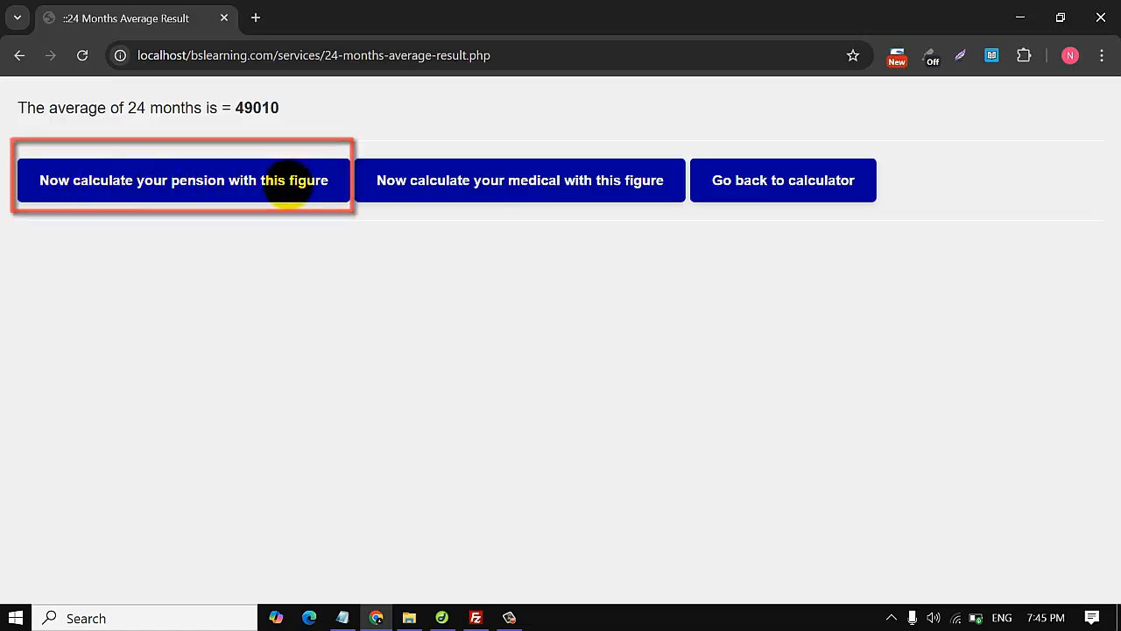
{"action": "left_click", "coordinate": [289, 182]}
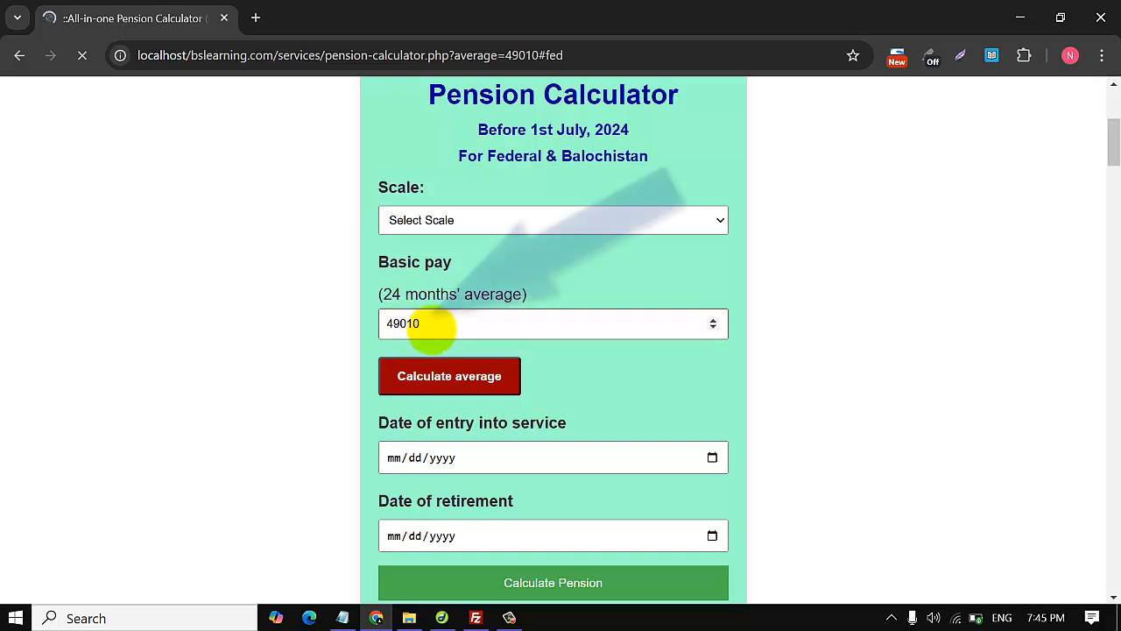
- Review the pension form's basic pay figure, entry and retirement date fields, and the Federal & Balochistan heading
{"action": "mouse_move", "coordinate": [430, 322]}
{"action": "left_mouse_down"}
{"action": "mouse_move", "coordinate": [367, 322]}
{"action": "mouse_move", "coordinate": [421, 325]}
{"action": "left_mouse_up"}
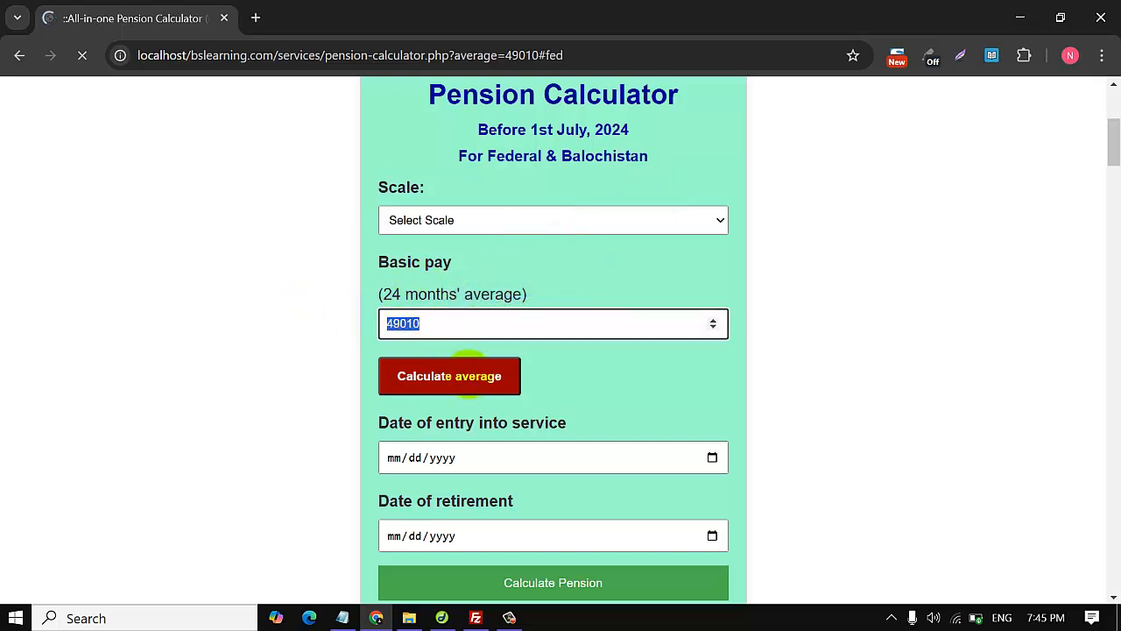
{"action": "left_click", "coordinate": [464, 457]}
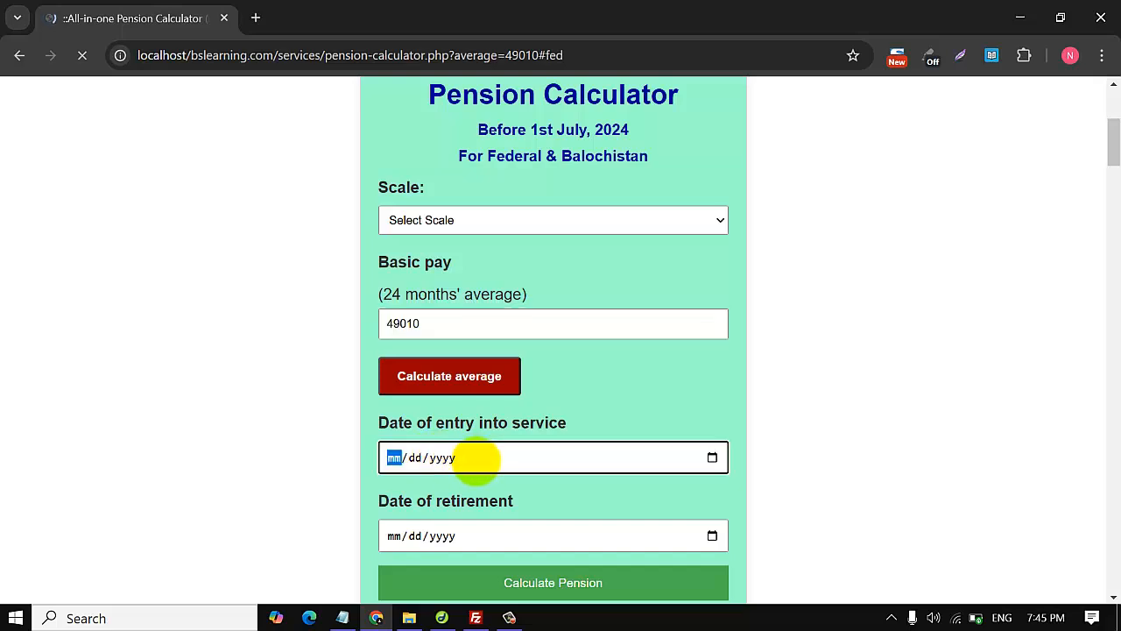
{"action": "left_click", "coordinate": [464, 535]}
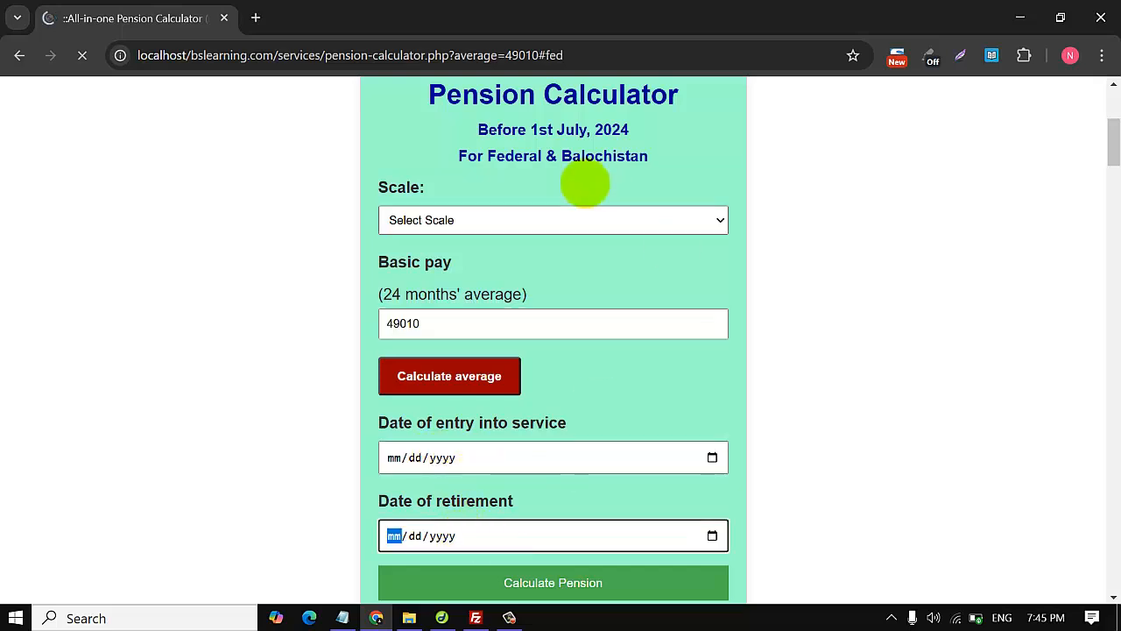
{"action": "left_click", "coordinate": [583, 180]}
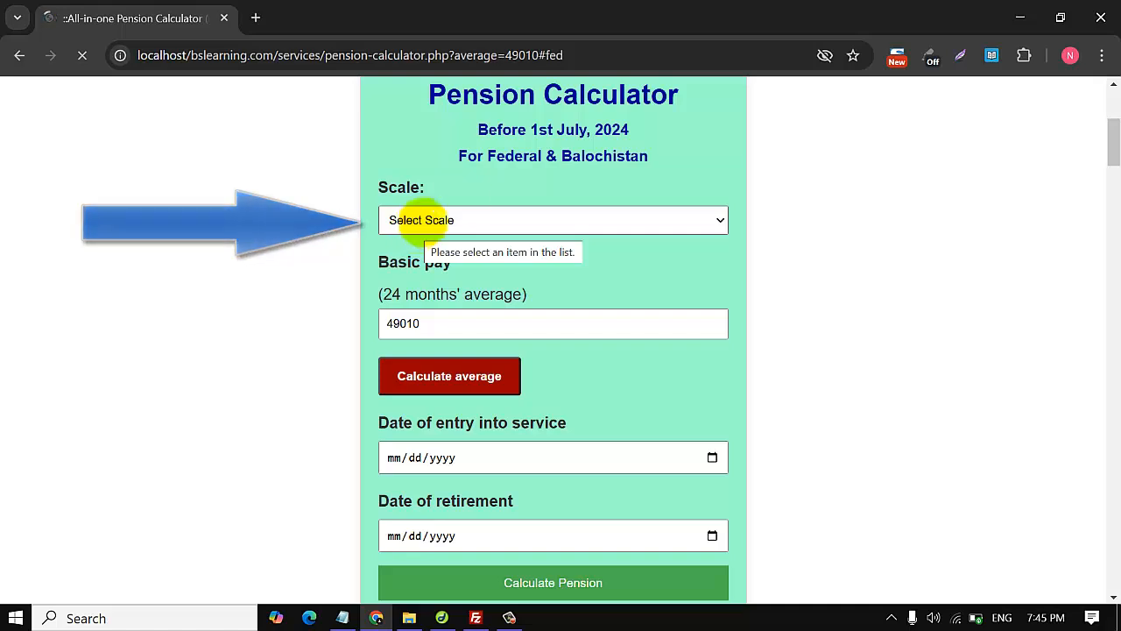
{"action": "double_click", "coordinate": [505, 157]}
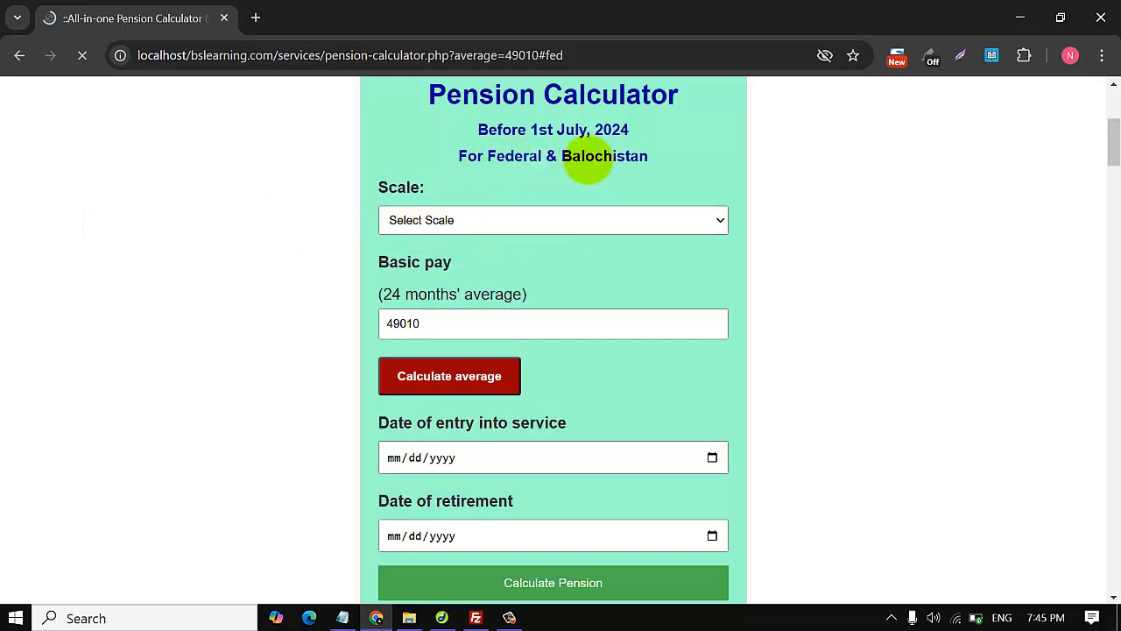
{"action": "double_click", "coordinate": [583, 158]}
{"action": "left_click", "coordinate": [846, 211]}
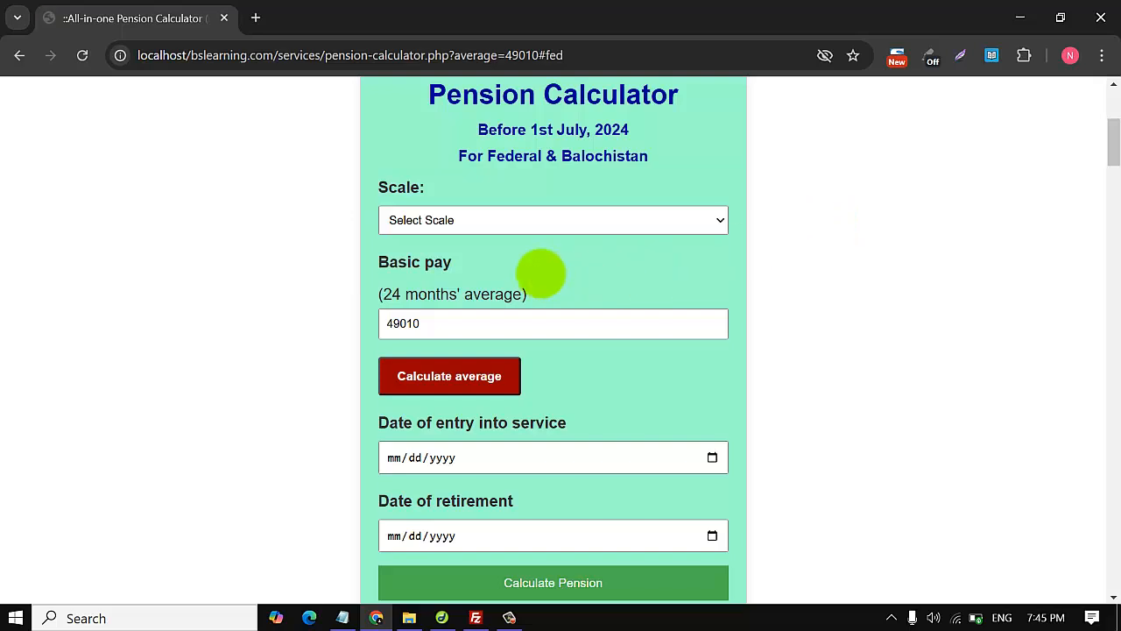
- Find the Punjab pension form and open the average calculator for its last 3 years' basic pay
{"action": "key", "text": "Tab"}
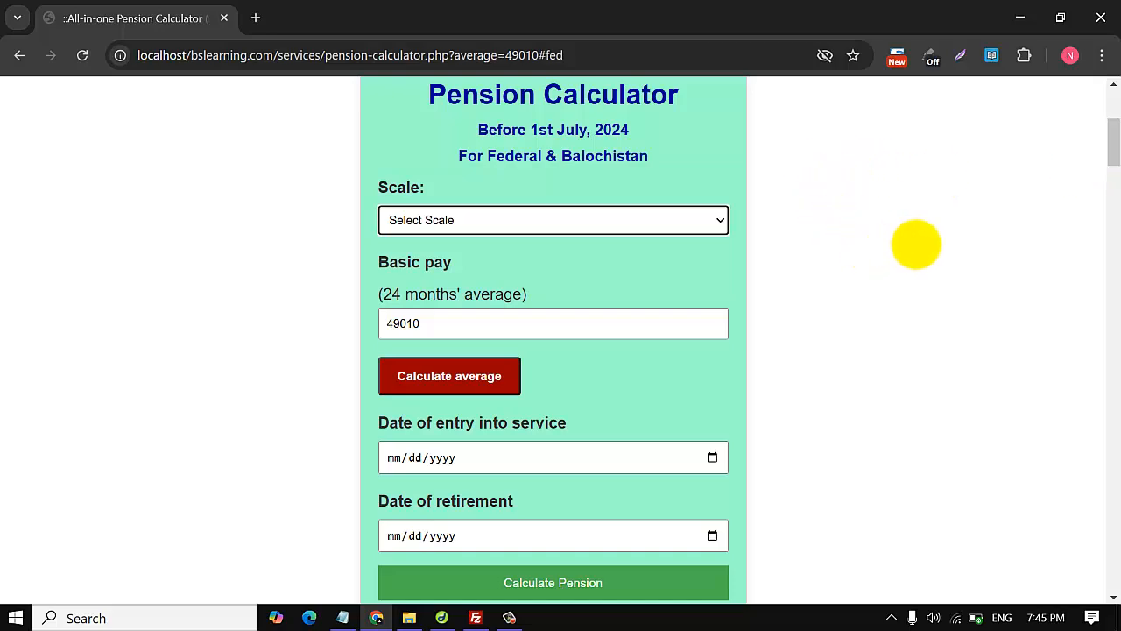
{"action": "scroll", "coordinate": [916, 243], "scroll_direction": "down", "scroll_amount": 8}
{"action": "scroll", "coordinate": [918, 243], "scroll_direction": "down", "scroll_amount": 3}
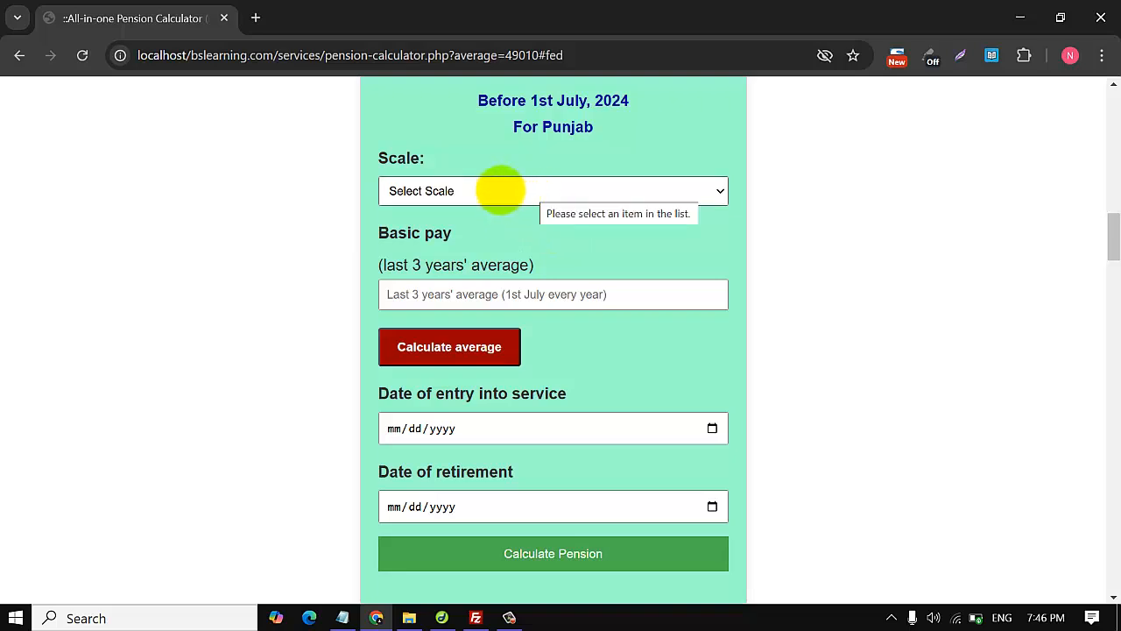
{"action": "left_click", "coordinate": [488, 292]}
{"action": "left_click_drag", "start_coordinate": [383, 264], "coordinate": [530, 265]}
{"action": "left_click", "coordinate": [501, 295]}
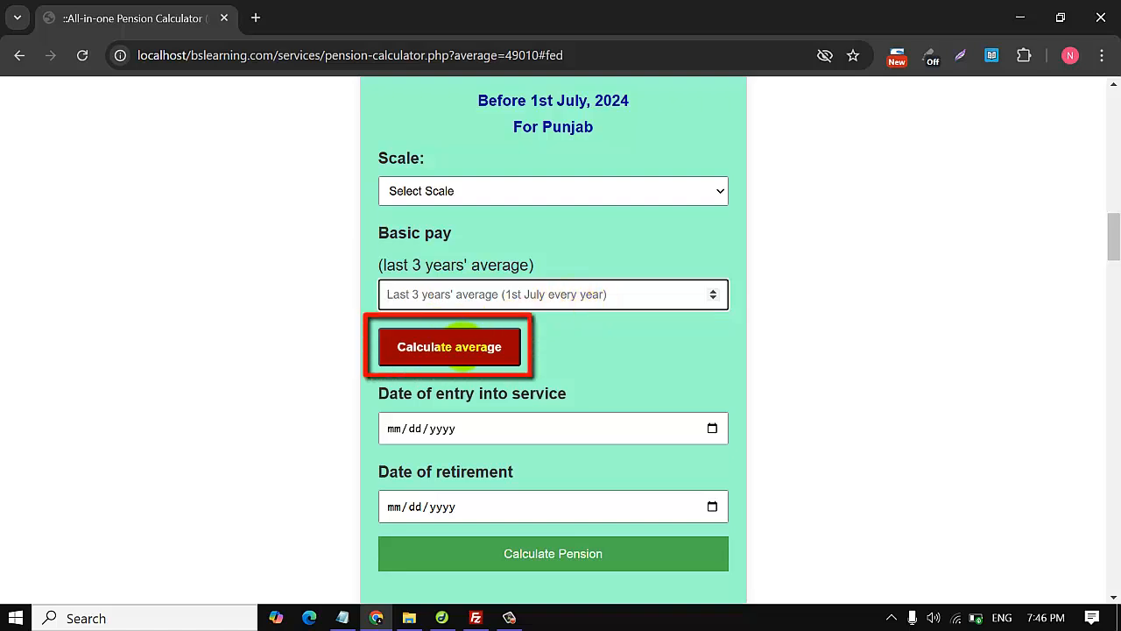
{"action": "left_click", "coordinate": [462, 346]}
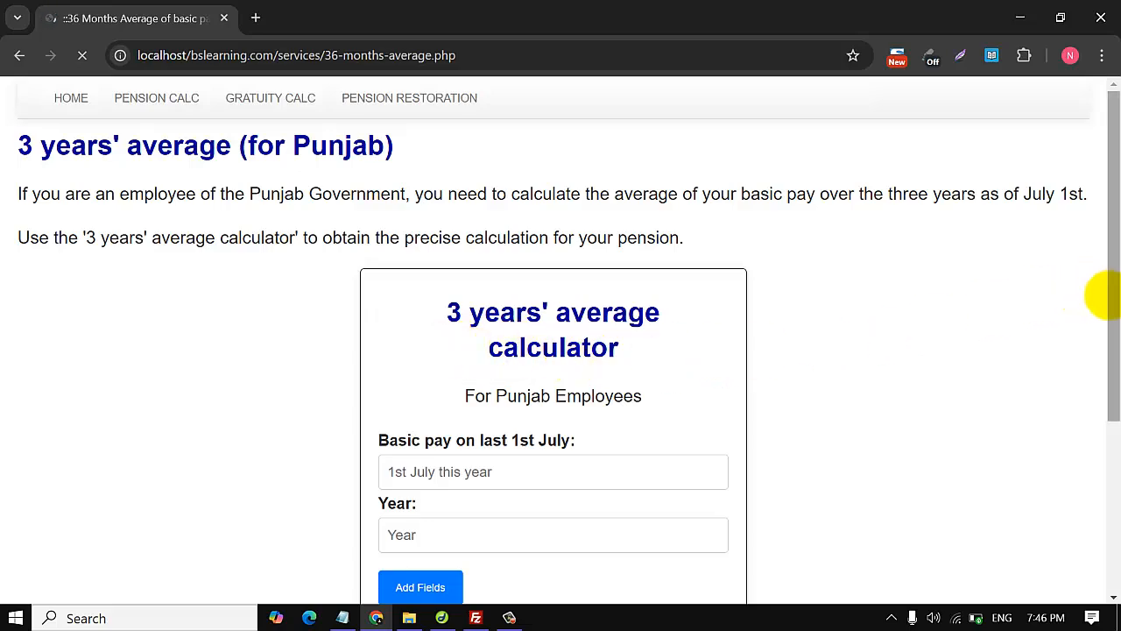
- In the 3 years' average calculator, set the basic pay on last 1st July to 50000 and the year to 2024
{"action": "left_click_drag", "start_coordinate": [1102, 296], "coordinate": [1095, 405]}
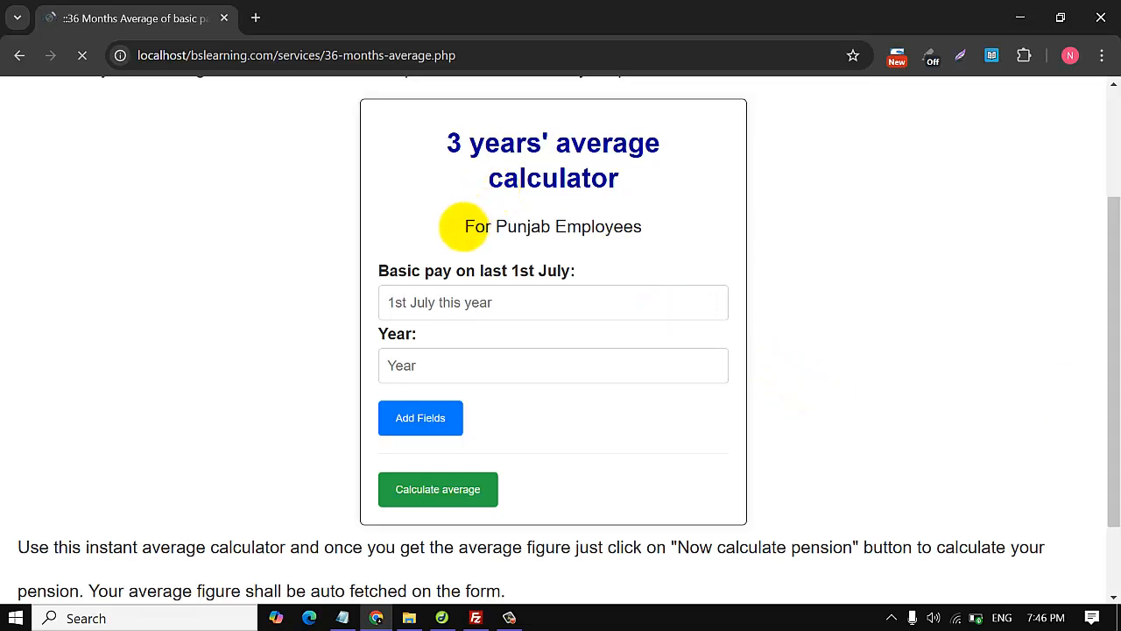
{"action": "left_click_drag", "start_coordinate": [464, 226], "coordinate": [651, 225]}
{"action": "left_click", "coordinate": [646, 225]}
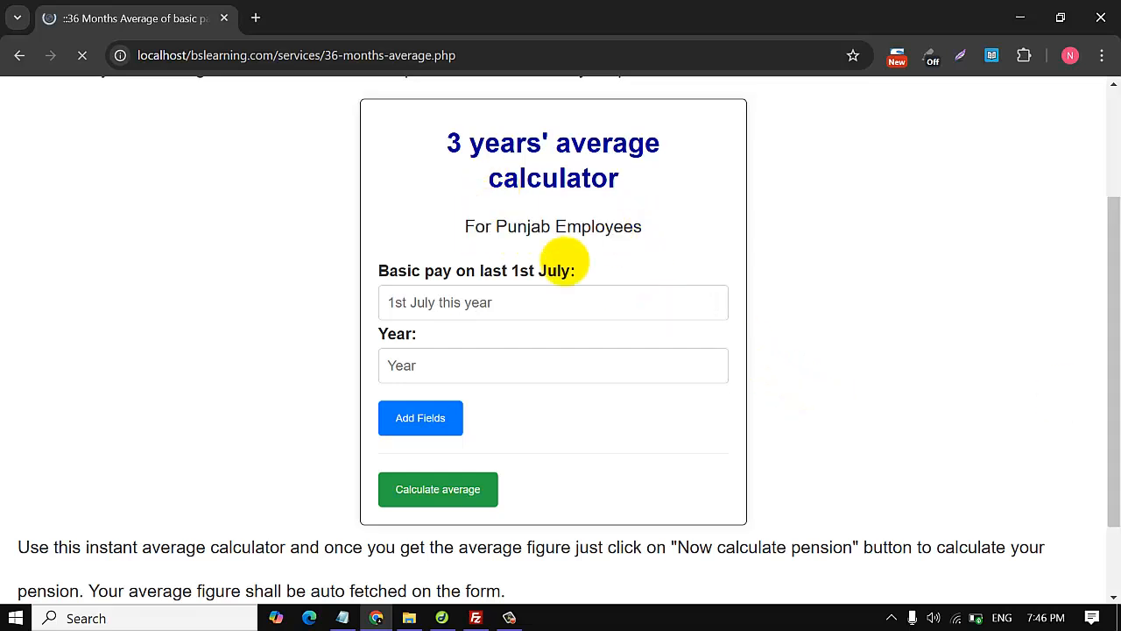
{"action": "left_click", "coordinate": [407, 302]}
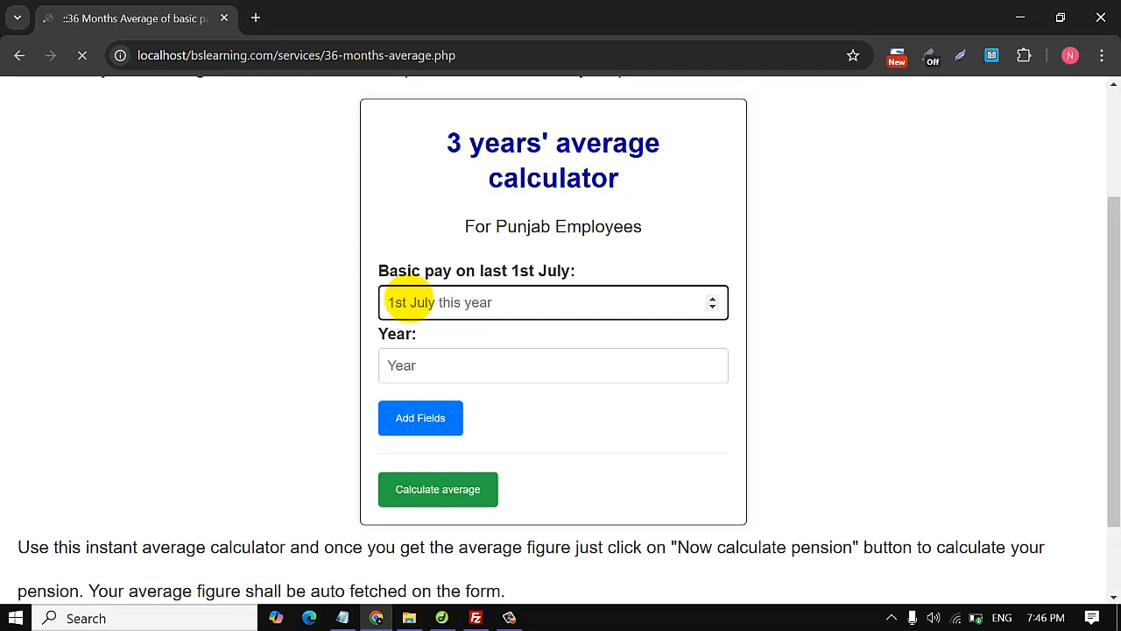
{"action": "left_click_drag", "start_coordinate": [480, 271], "coordinate": [570, 271]}
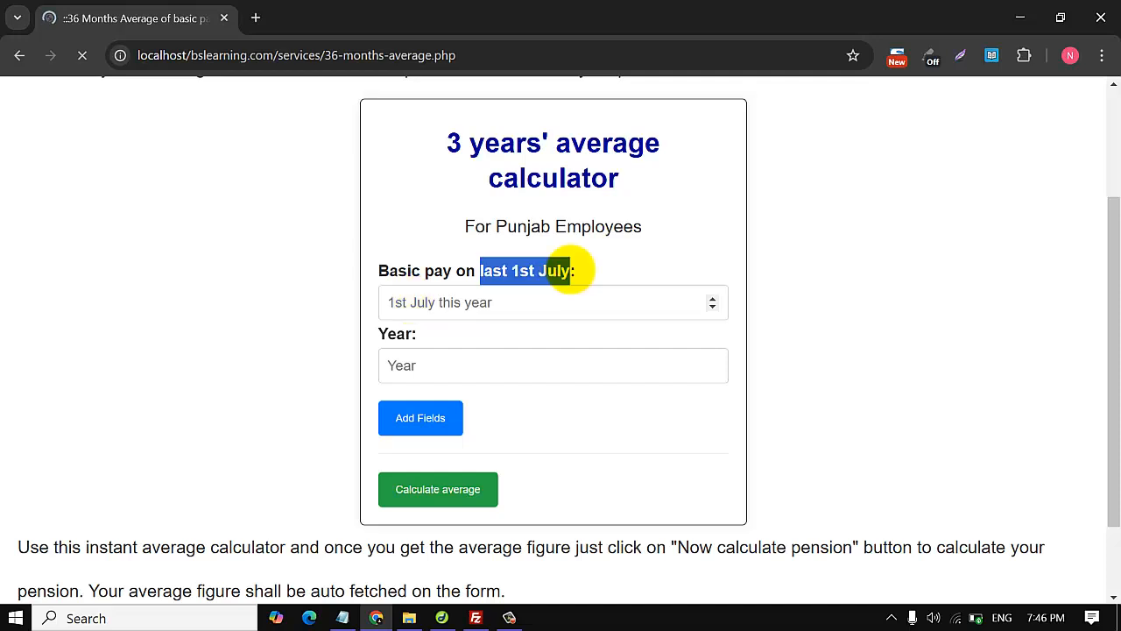
{"action": "left_click", "coordinate": [440, 302]}
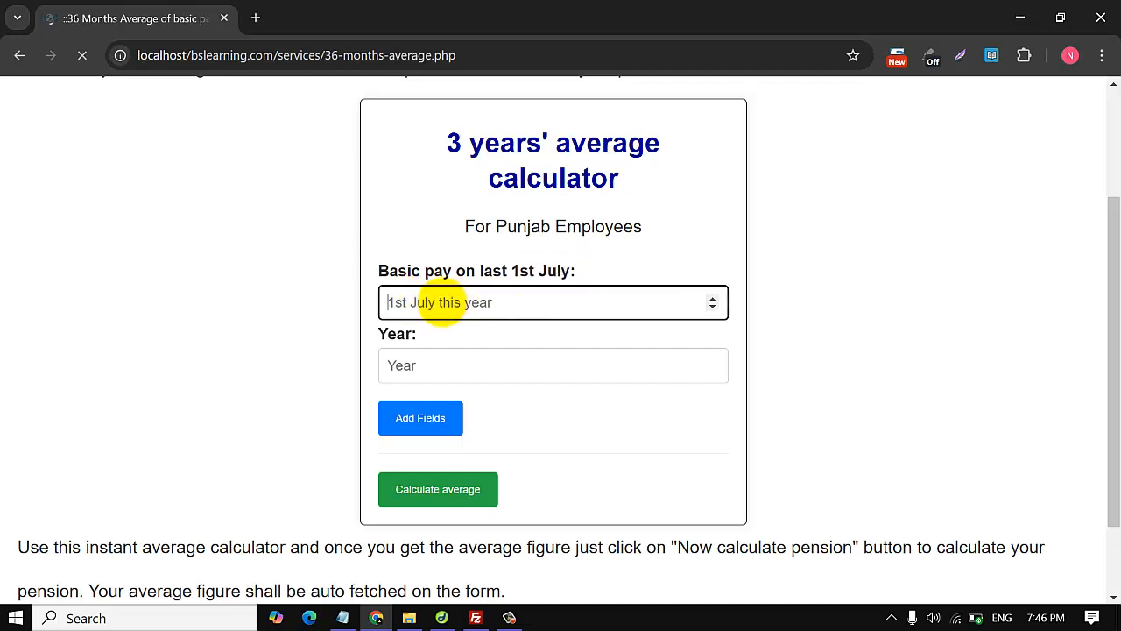
{"action": "type", "text": "50000"}
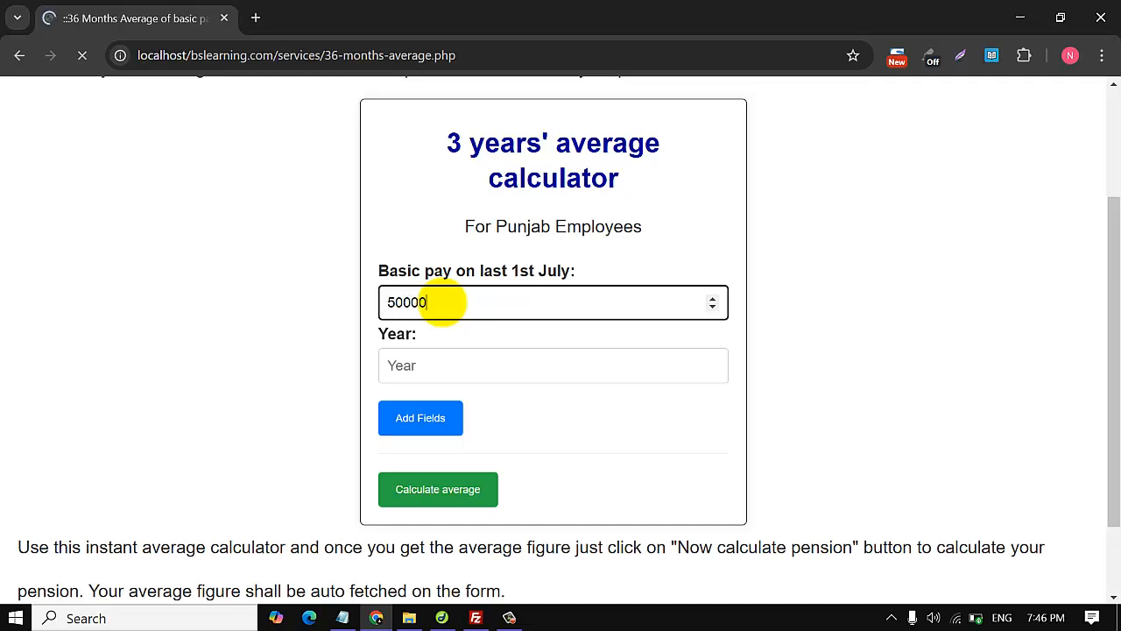
{"action": "left_click", "coordinate": [402, 365]}
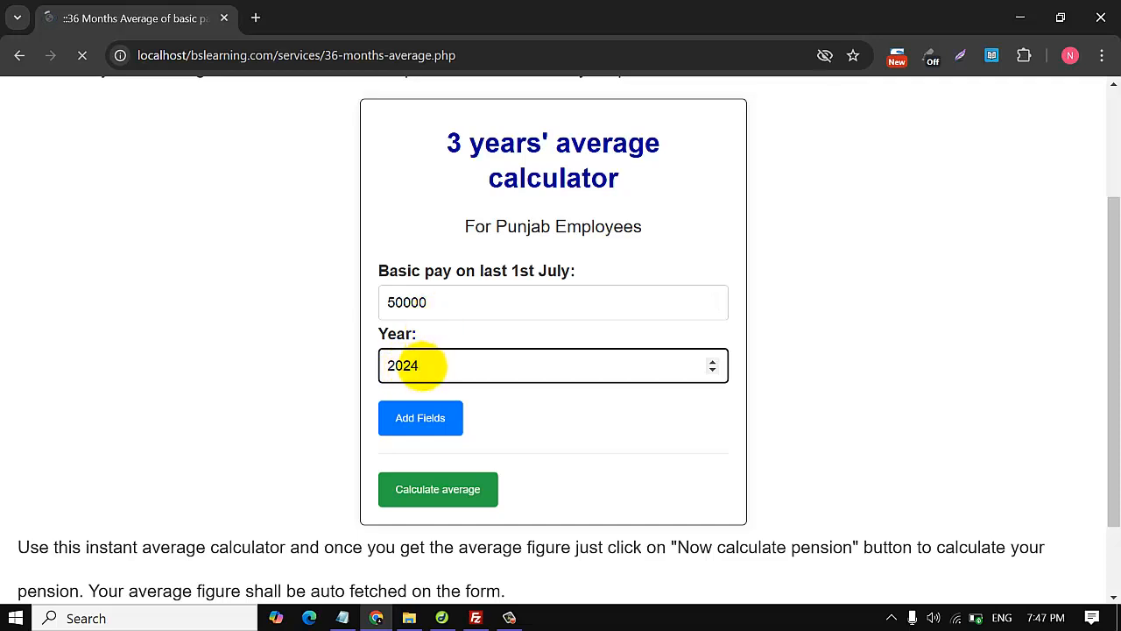
- Add a second set of pay fields and set the basic pay of 1st July 2023 to 40000
{"action": "left_click", "coordinate": [410, 418]}
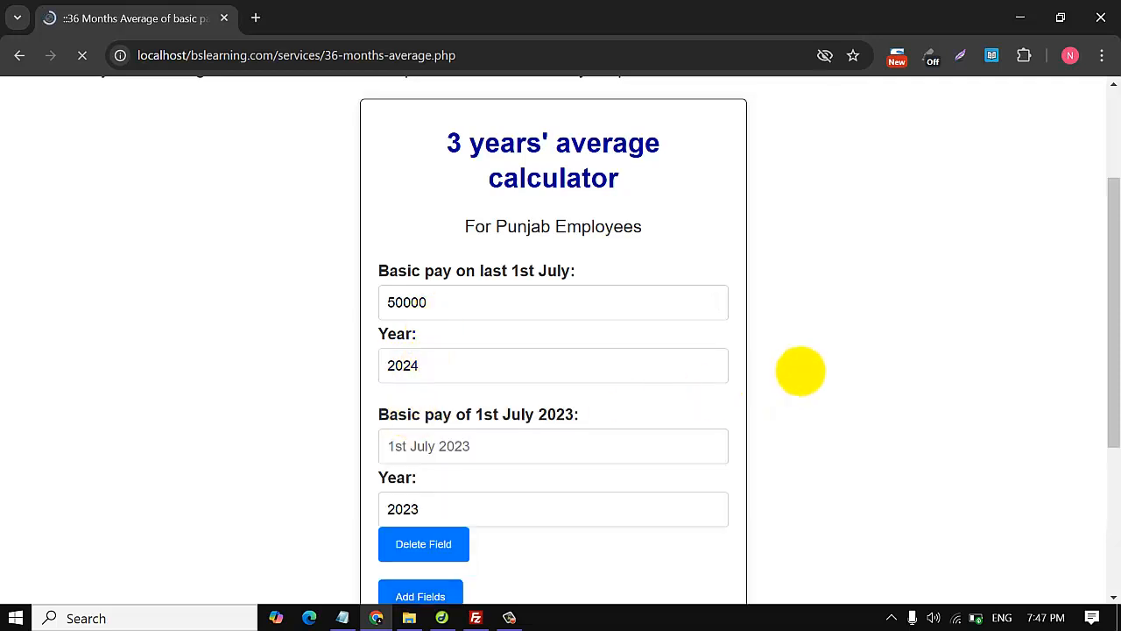
{"action": "scroll", "coordinate": [800, 371], "scroll_direction": "down", "scroll_amount": 2}
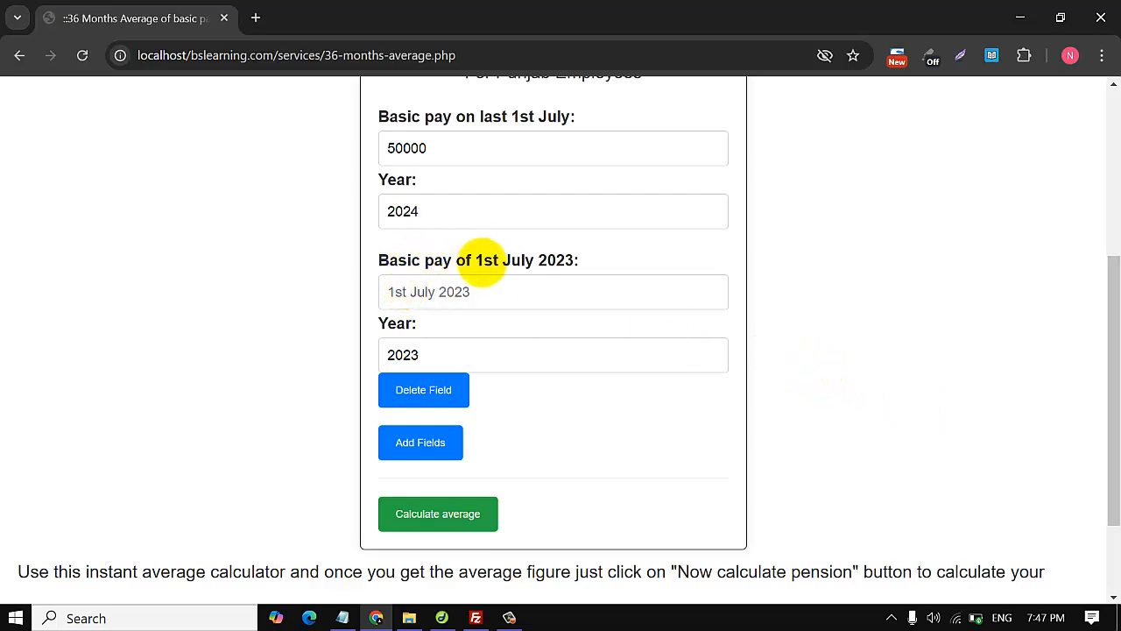
{"action": "left_click_drag", "start_coordinate": [485, 260], "coordinate": [578, 265]}
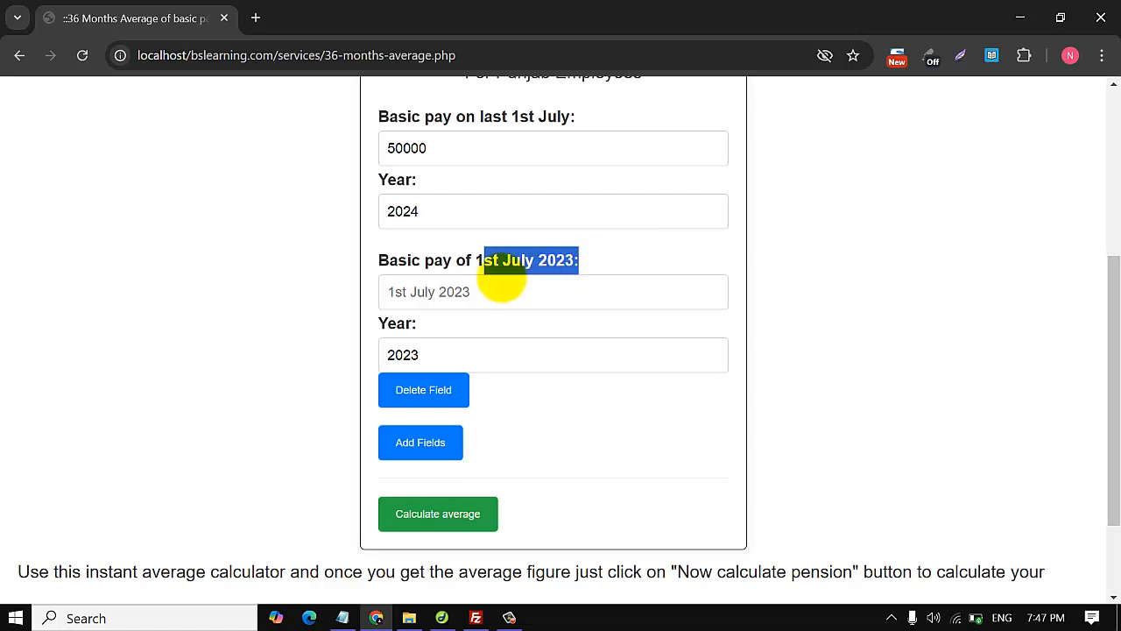
{"action": "left_click", "coordinate": [430, 293]}
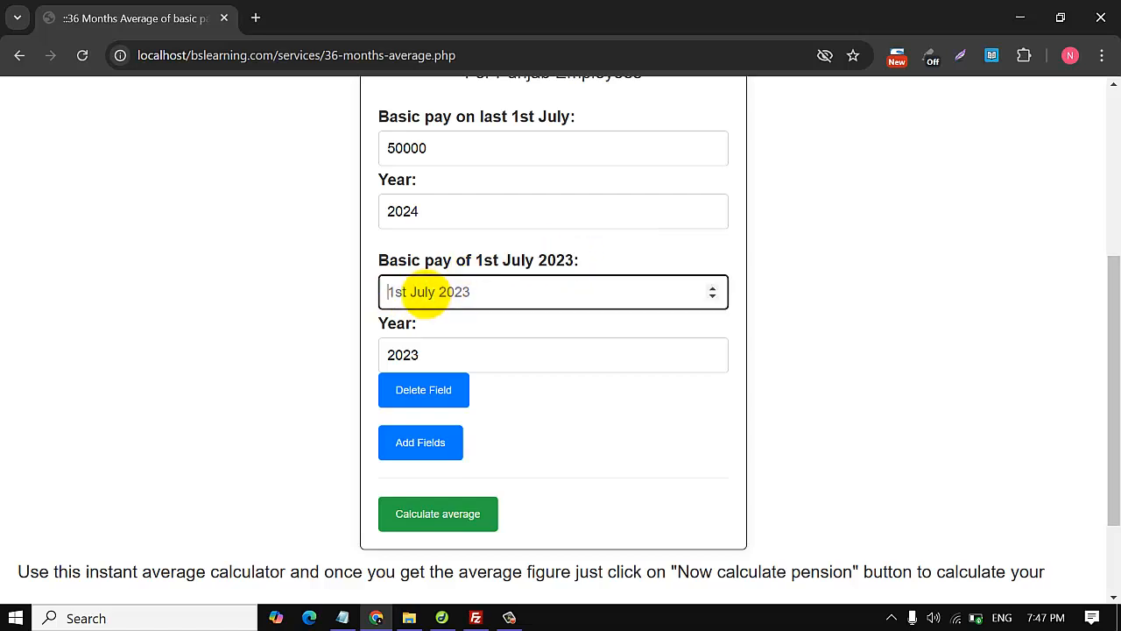
{"action": "type", "text": "40000"}
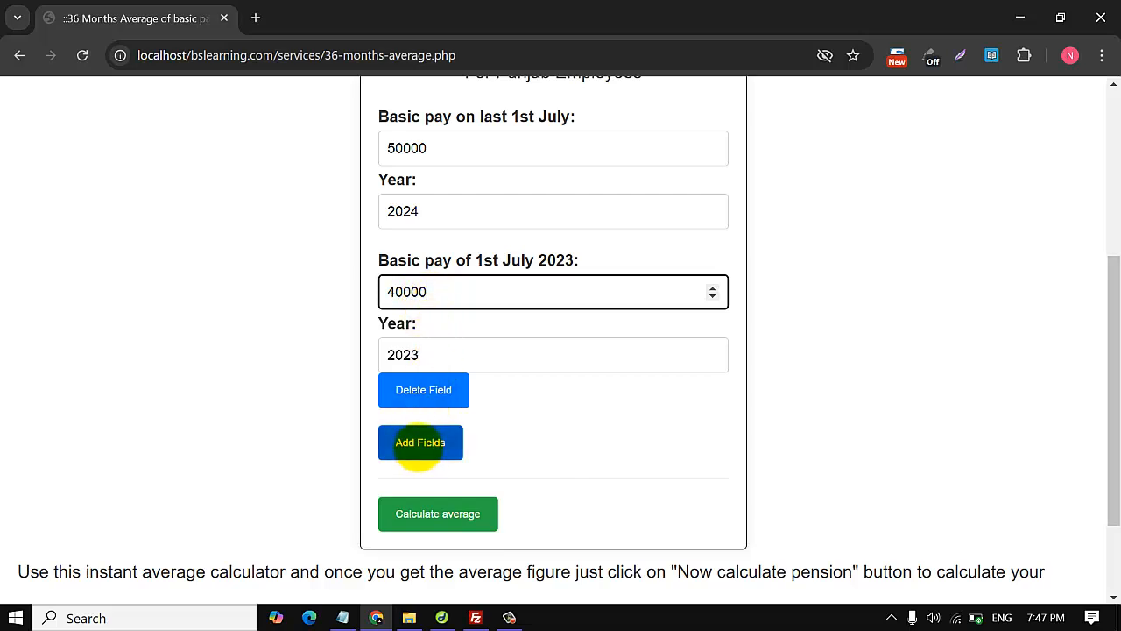
- Add a third set of pay fields and set the basic pay of 1st July 2022 to 35000
{"action": "left_click", "coordinate": [420, 442]}
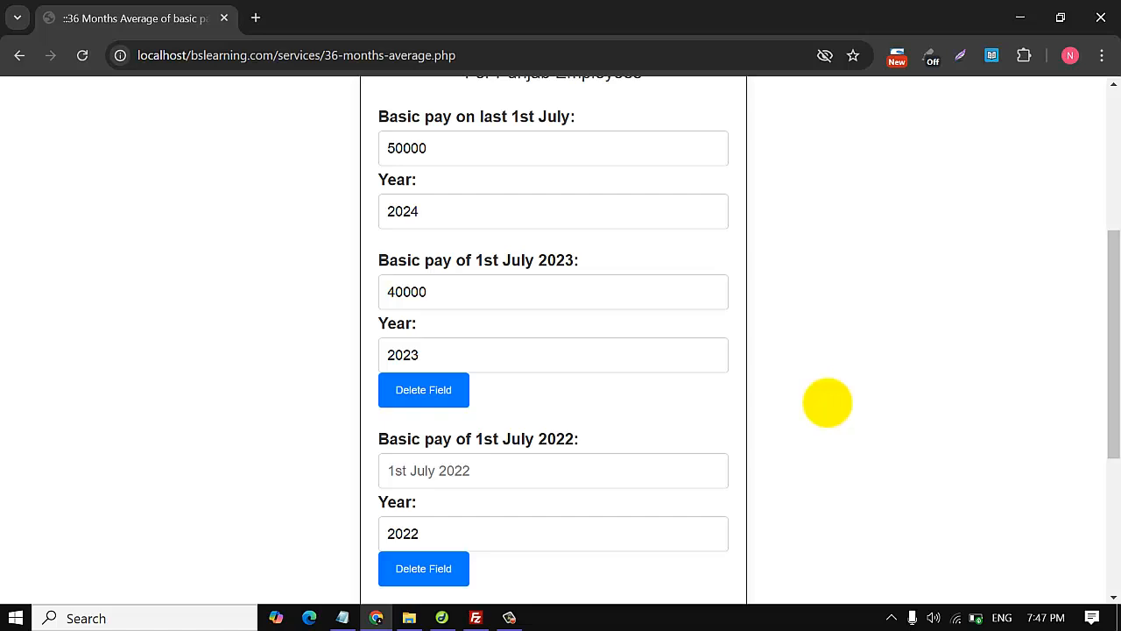
{"action": "scroll", "coordinate": [827, 401], "scroll_direction": "down", "scroll_amount": 1}
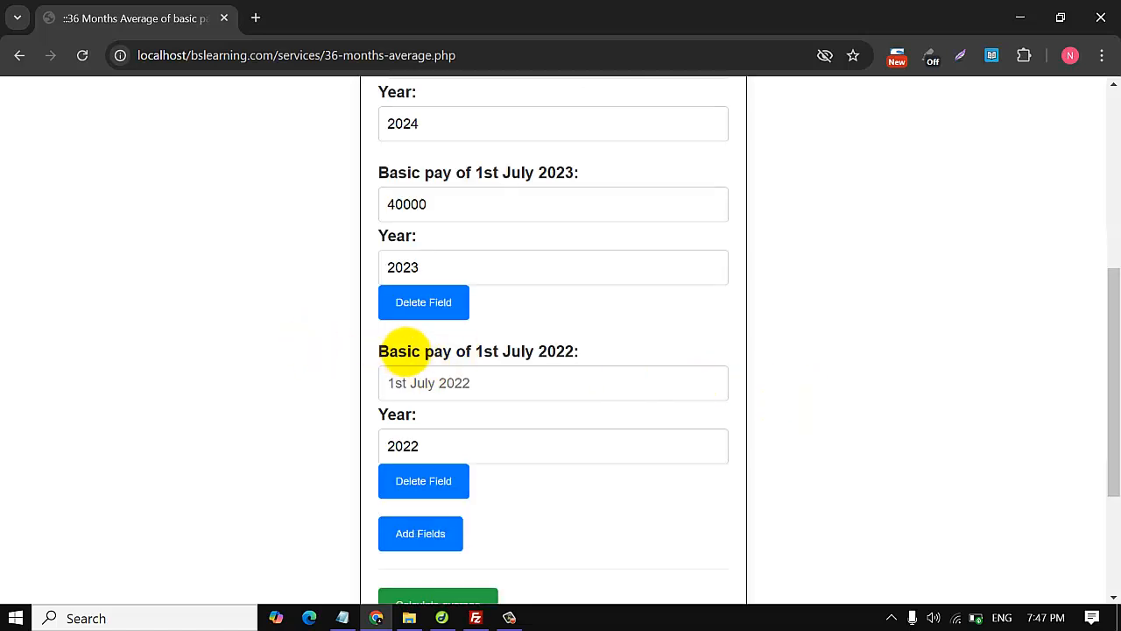
{"action": "left_click_drag", "start_coordinate": [380, 351], "coordinate": [558, 366]}
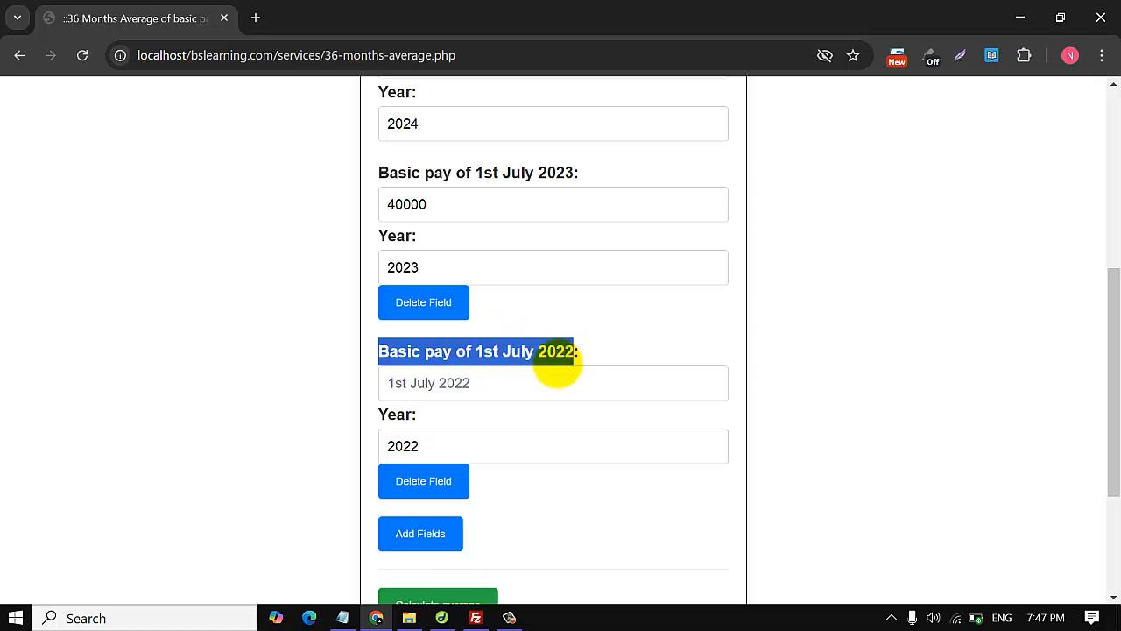
{"action": "left_click", "coordinate": [455, 383]}
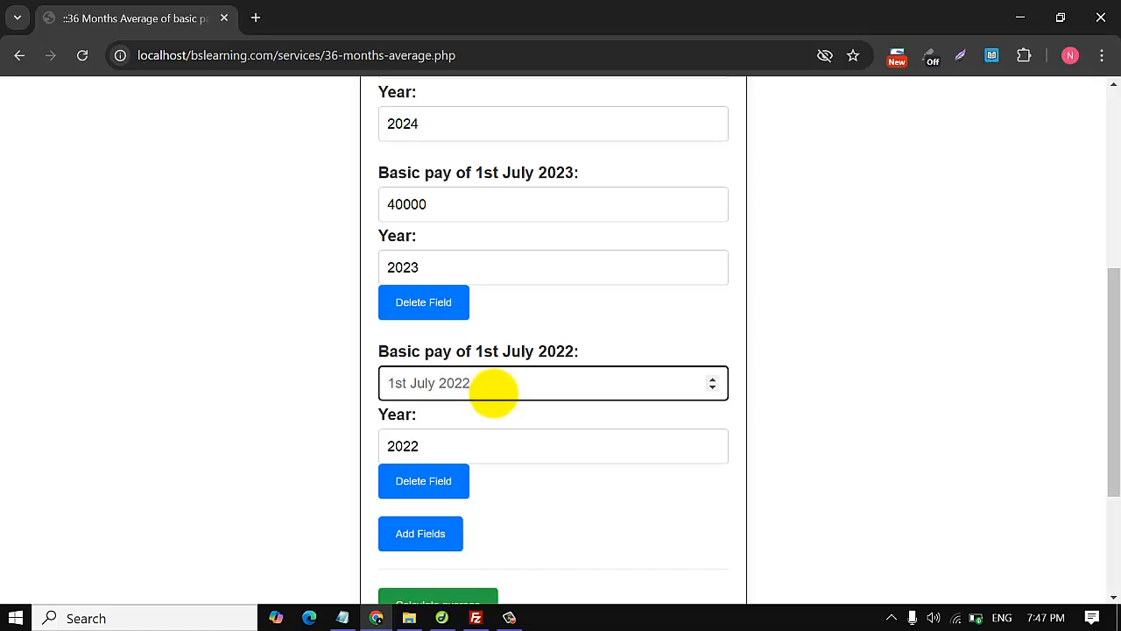
{"action": "type", "text": "35000"}
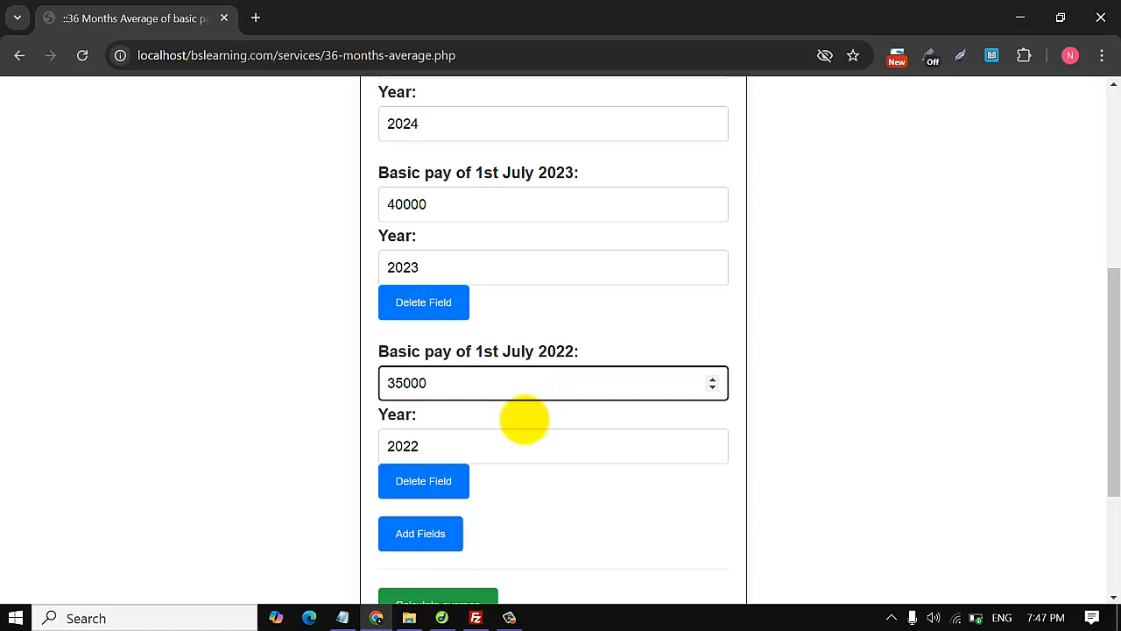
- Calculate the average of the three basic pays and carry the resulting figure into the Punjab pension calculator
{"action": "left_click", "coordinate": [430, 536]}
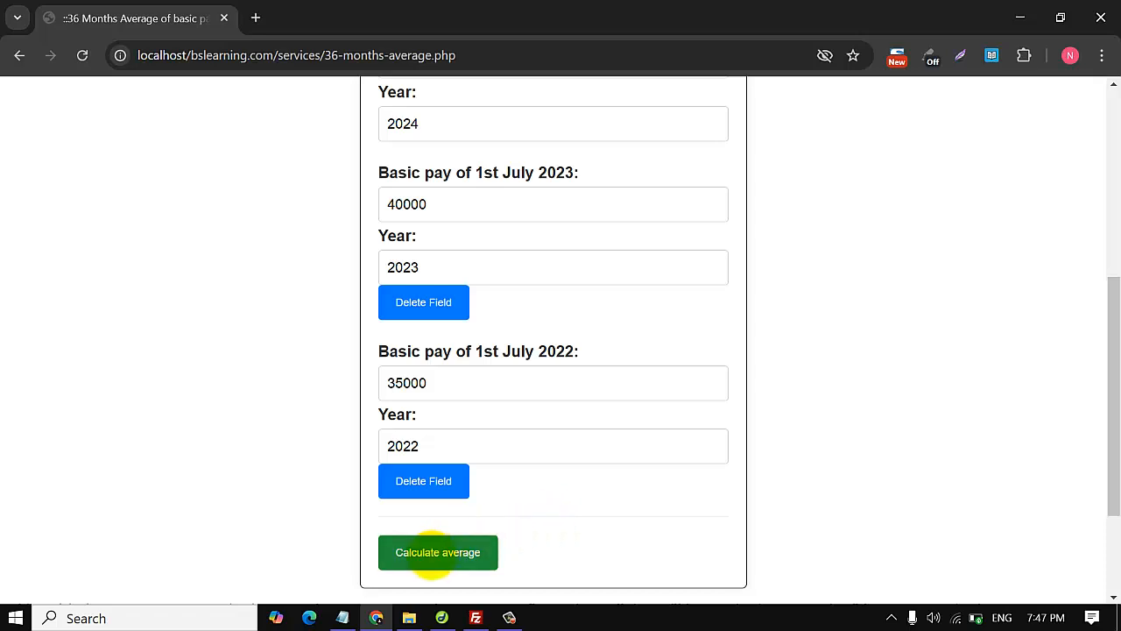
{"action": "left_click", "coordinate": [434, 552]}
{"action": "left_click_drag", "start_coordinate": [353, 168], "coordinate": [420, 169]}
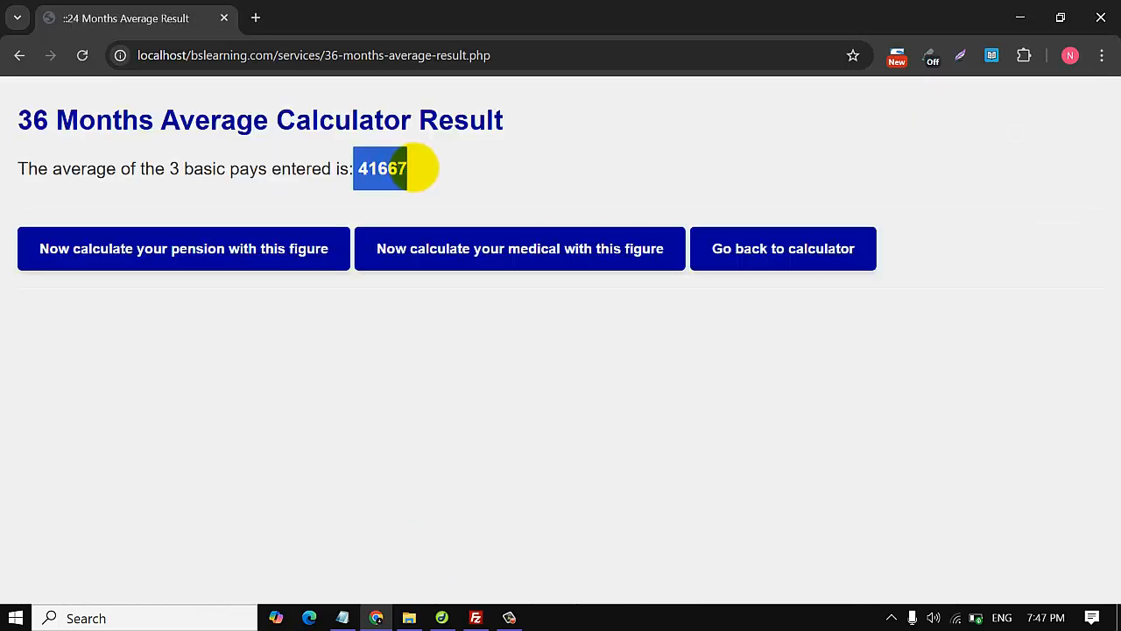
{"action": "left_click", "coordinate": [425, 169]}
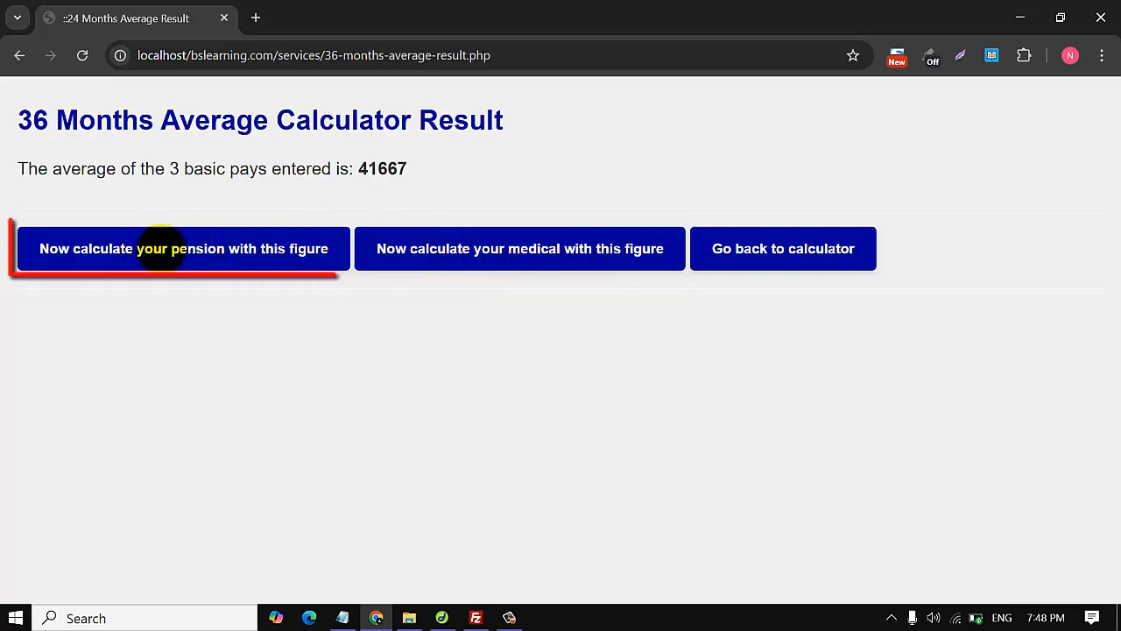
{"action": "left_click", "coordinate": [248, 248]}
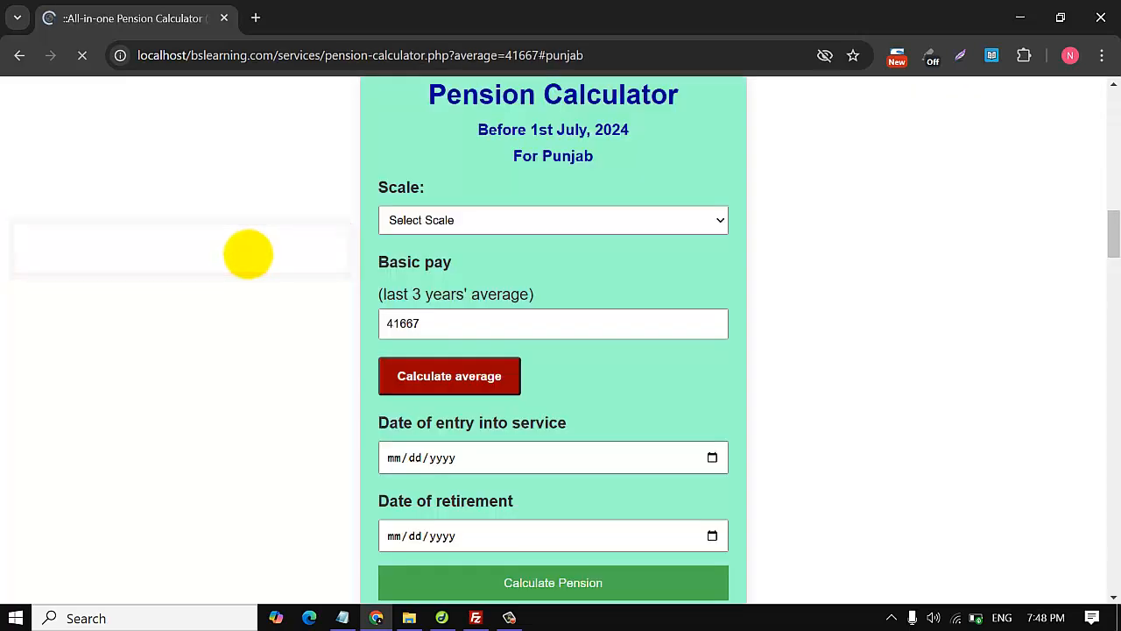
- Examine the basic pay fields of the Punjab, Sindh and Khyber Pakhtunkhwa pension forms
{"action": "left_click_drag", "start_coordinate": [387, 323], "coordinate": [432, 328]}
{"action": "left_click", "coordinate": [434, 328]}
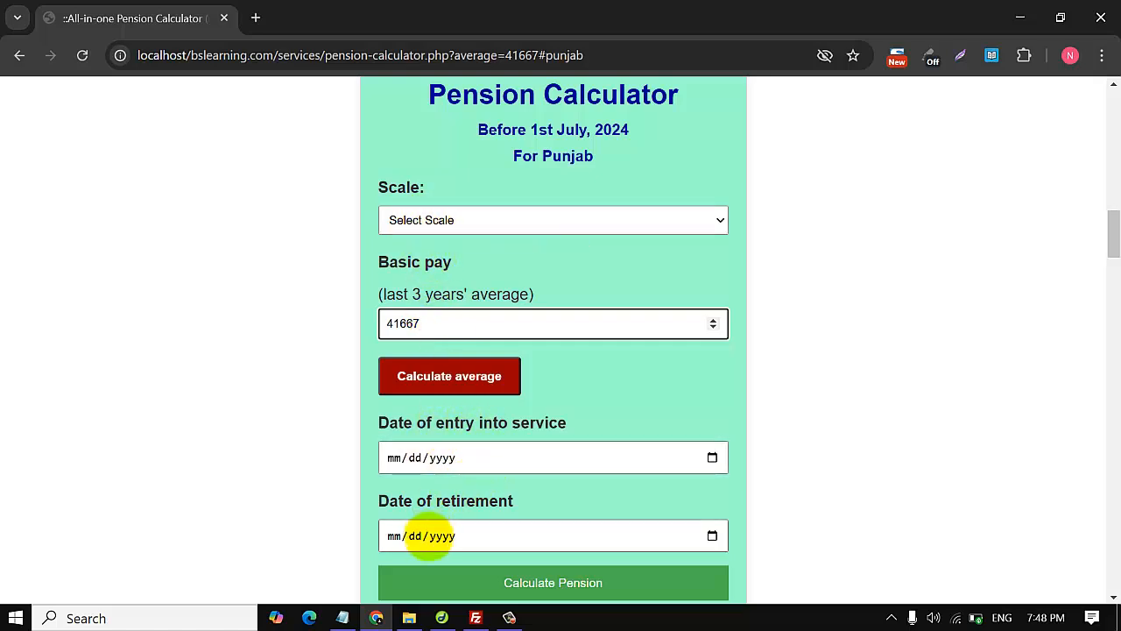
{"action": "scroll", "coordinate": [1083, 226], "scroll_direction": "up", "scroll_amount": 1}
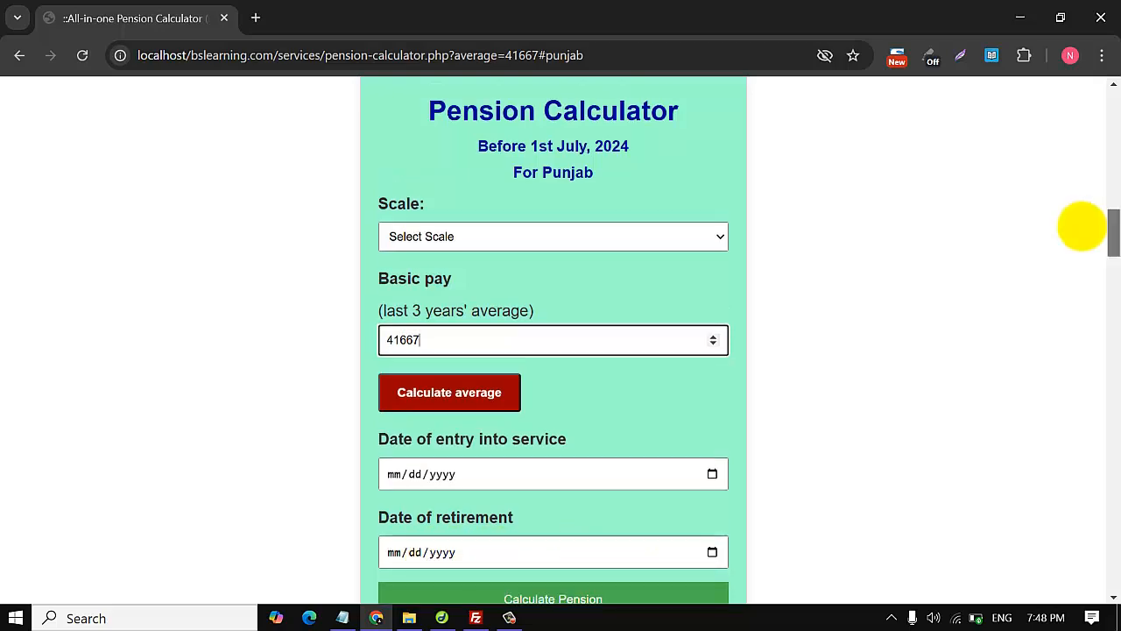
{"action": "left_click_drag", "start_coordinate": [1082, 225], "coordinate": [1070, 306]}
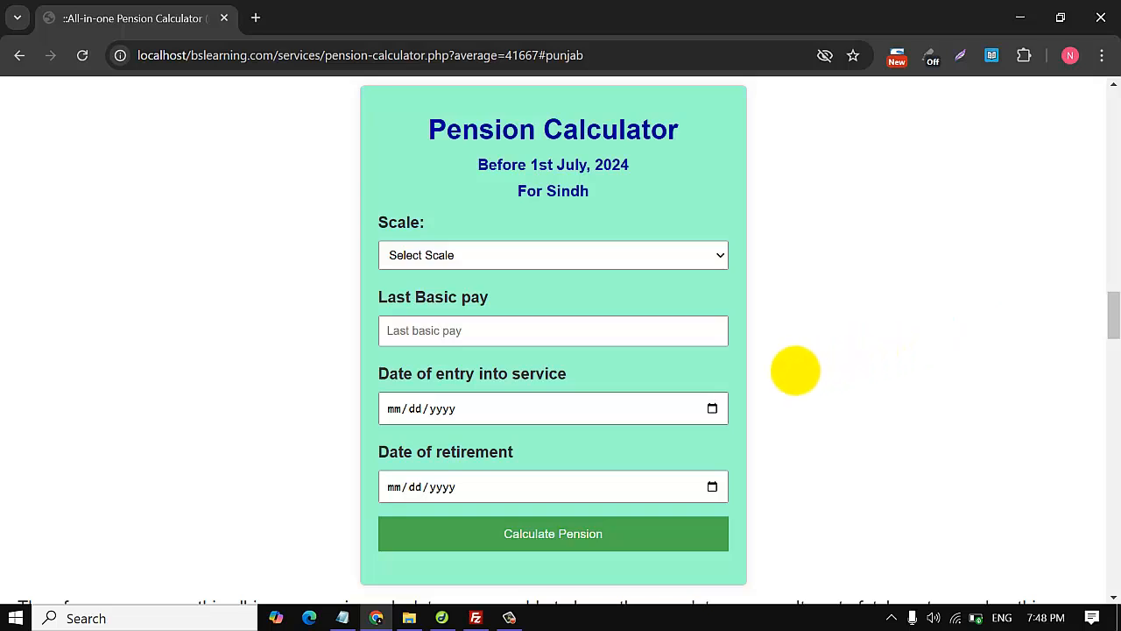
{"action": "left_click", "coordinate": [401, 333]}
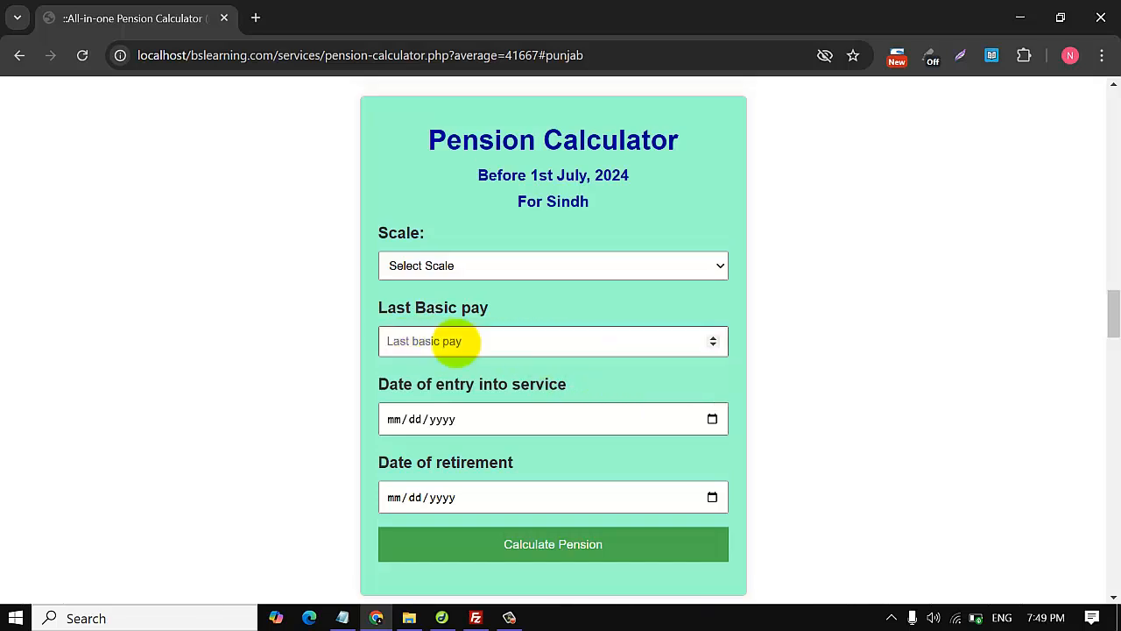
{"action": "left_click", "coordinate": [451, 341]}
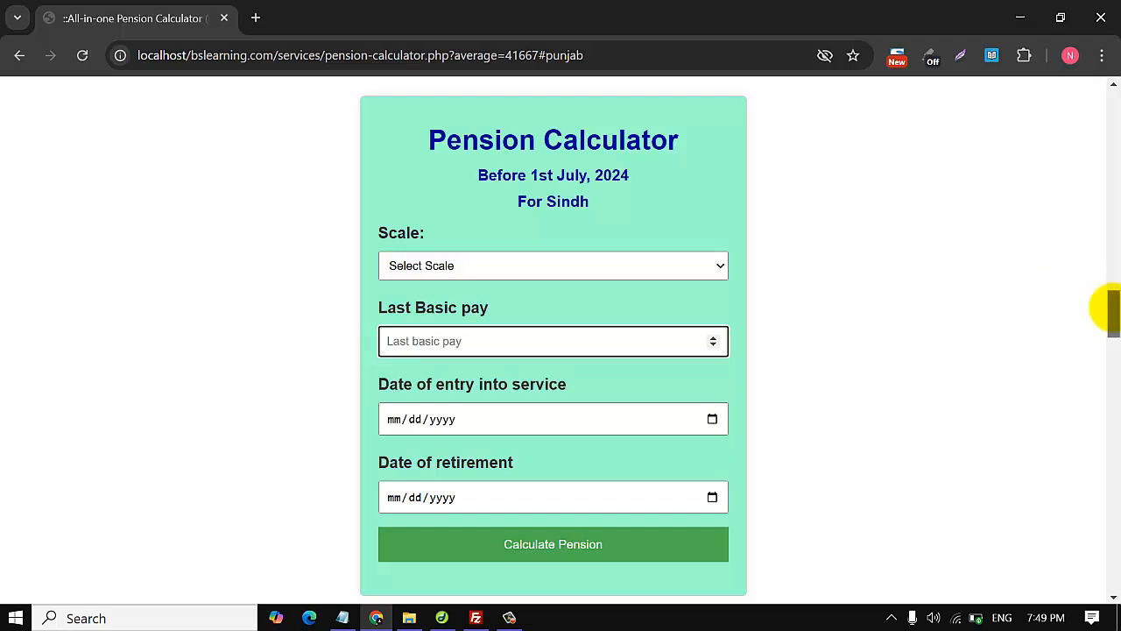
{"action": "left_click_drag", "start_coordinate": [1114, 308], "coordinate": [1105, 382]}
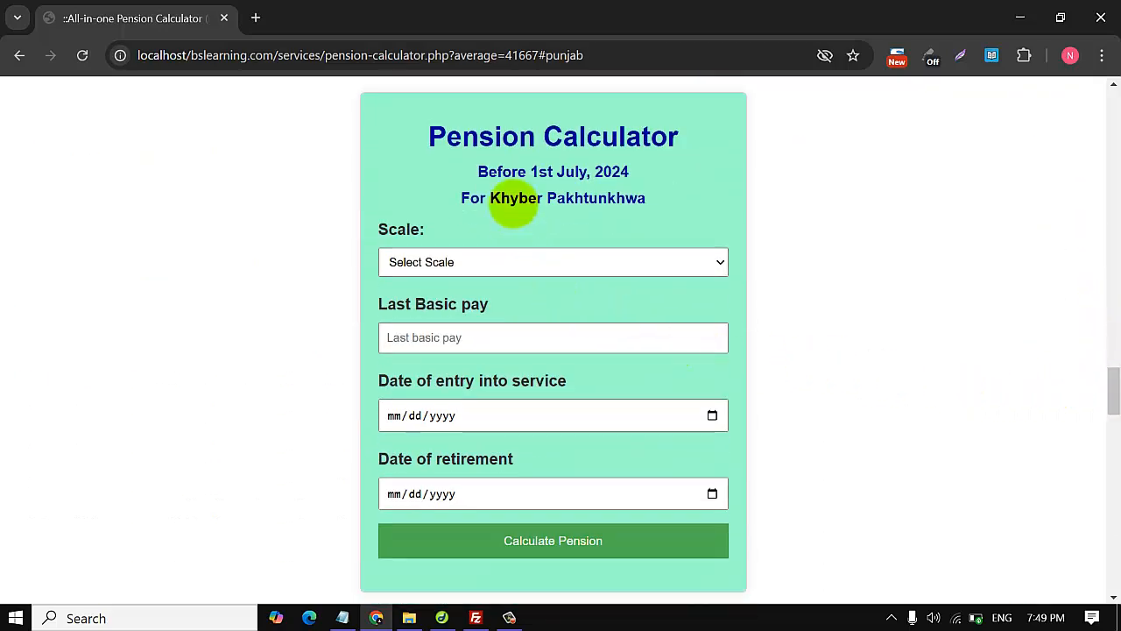
{"action": "left_click", "coordinate": [418, 342]}
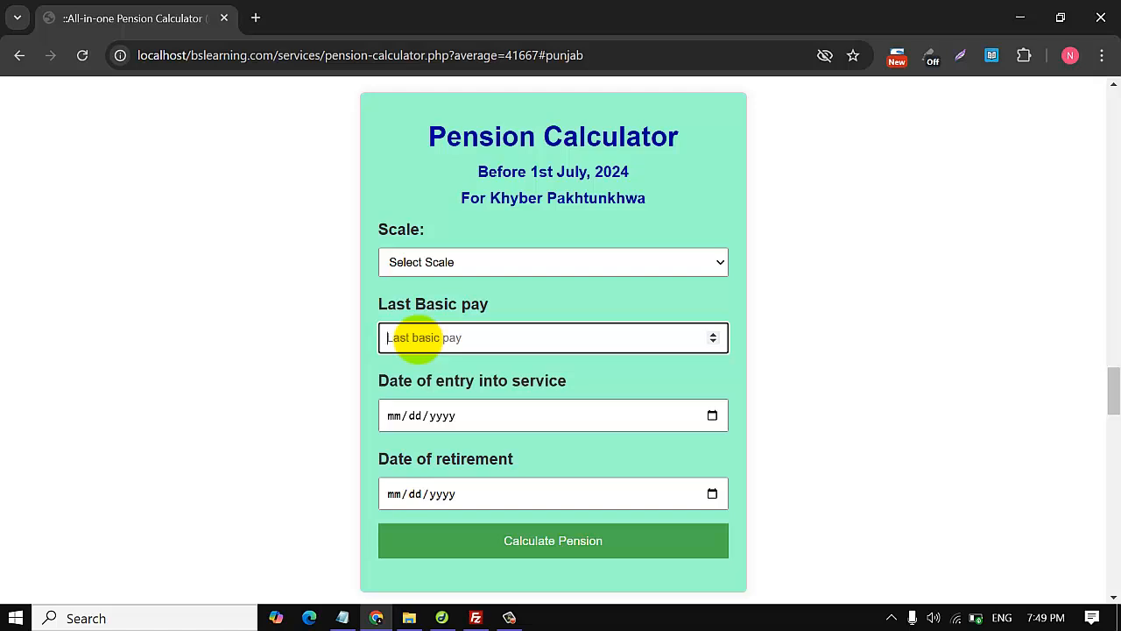
- Return to the Federal & Balochistan pension form and place the cursor in its 24 months' average basic pay field
{"action": "scroll", "coordinate": [931, 393], "scroll_direction": "up", "scroll_amount": 15}
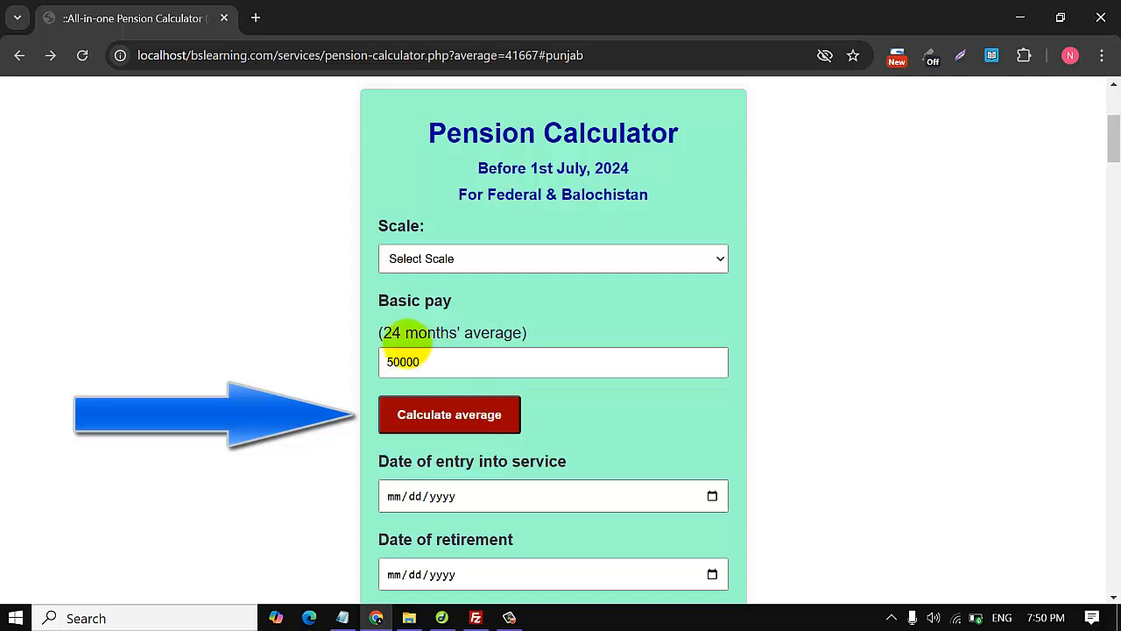
{"action": "left_click_drag", "start_coordinate": [392, 333], "coordinate": [512, 337]}
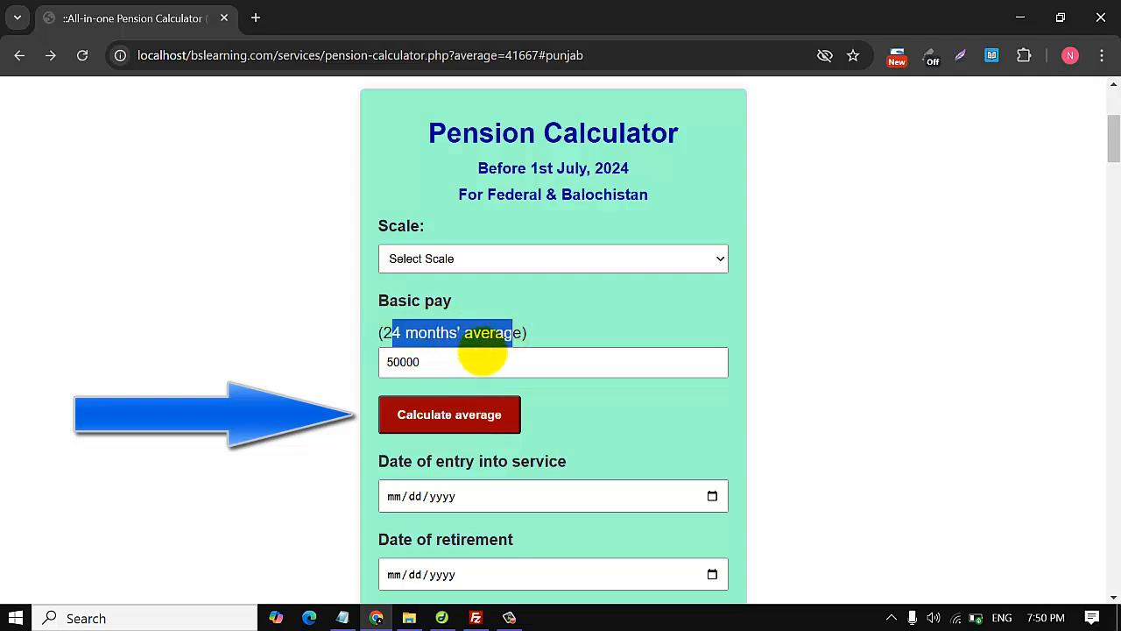
{"action": "left_click", "coordinate": [427, 366]}
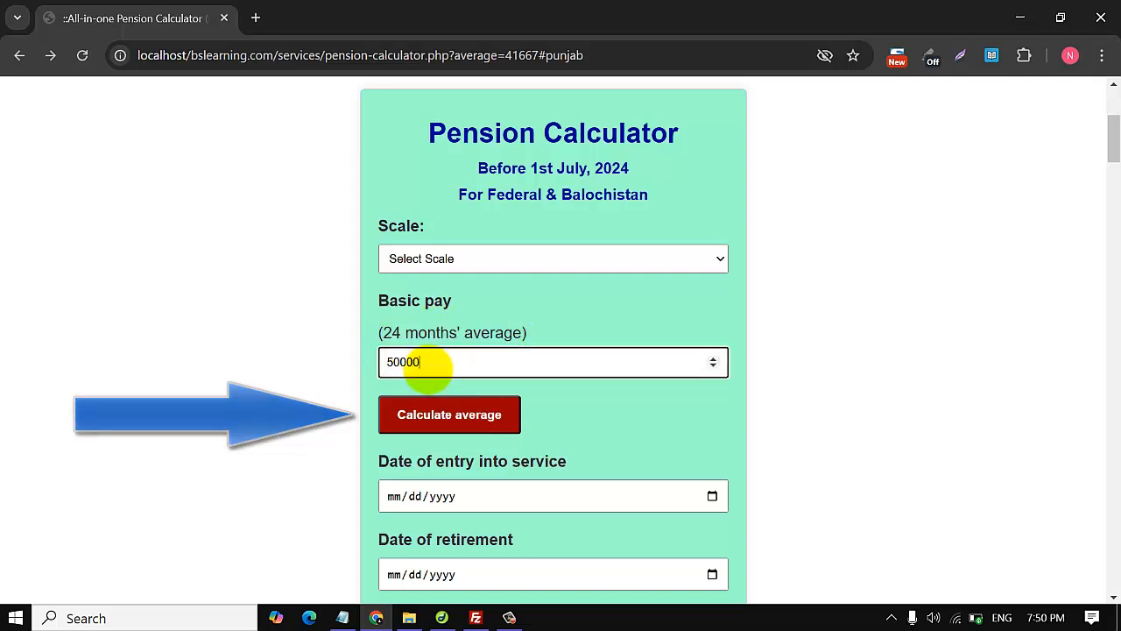
- Set the scale to 15 in the Federal & Balochistan pension form
{"action": "left_click", "coordinate": [416, 258]}
{"action": "left_click", "coordinate": [419, 258]}
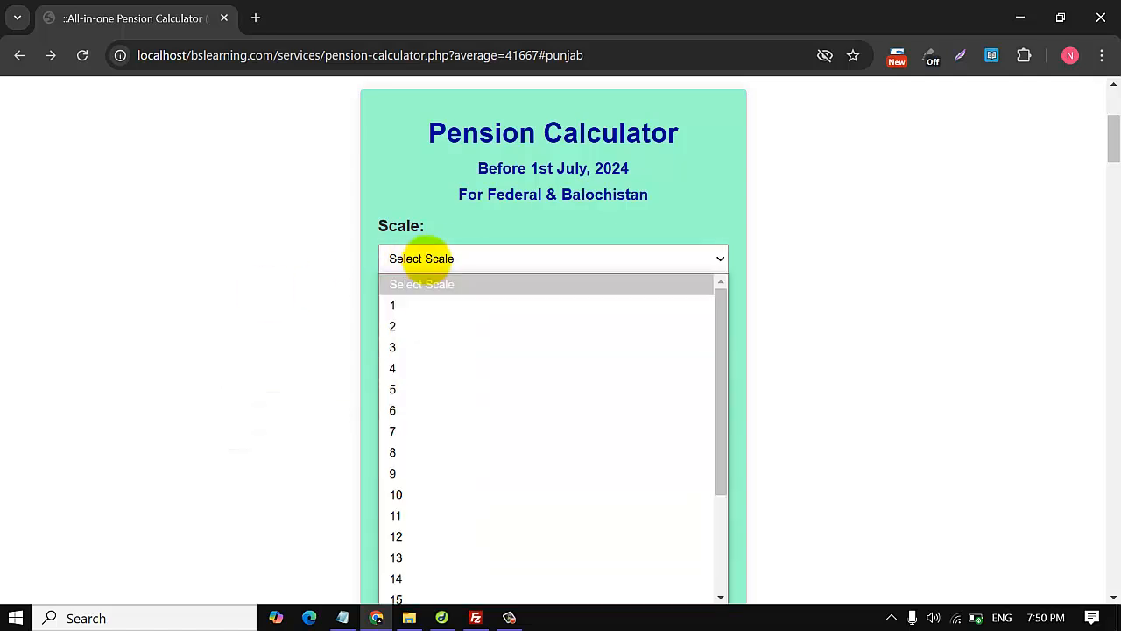
{"action": "left_click", "coordinate": [390, 598]}
{"action": "left_click", "coordinate": [585, 312]}
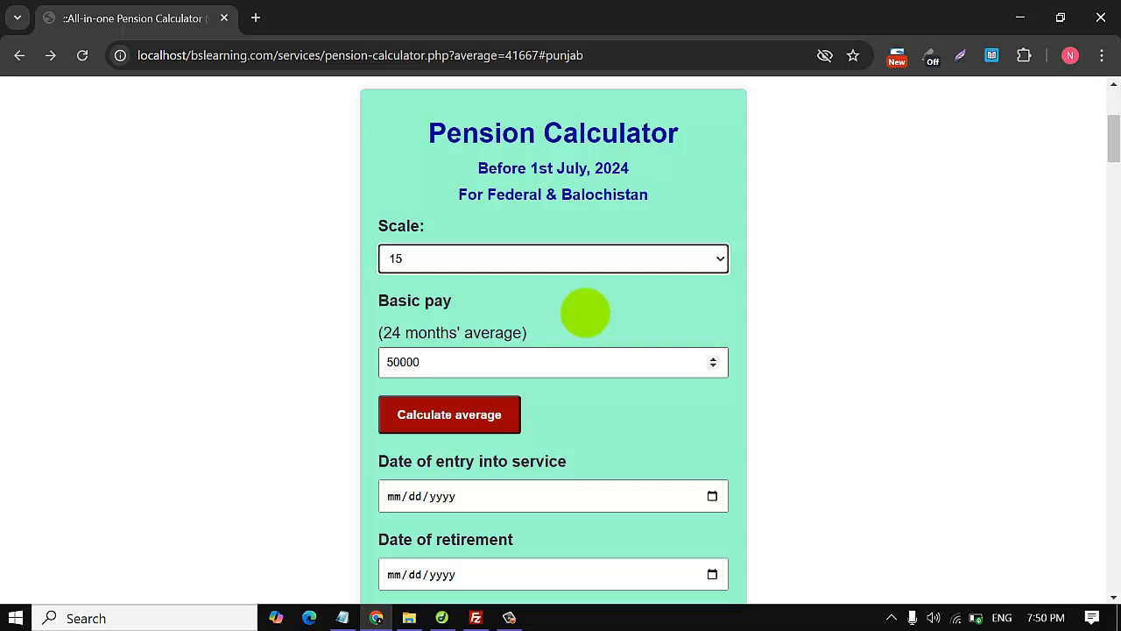
- Set the date of entry into service to 02/01/1993 in the Federal & Balochistan form
{"action": "scroll", "coordinate": [585, 312], "scroll_direction": "down", "scroll_amount": 1}
{"action": "left_click", "coordinate": [394, 408]}
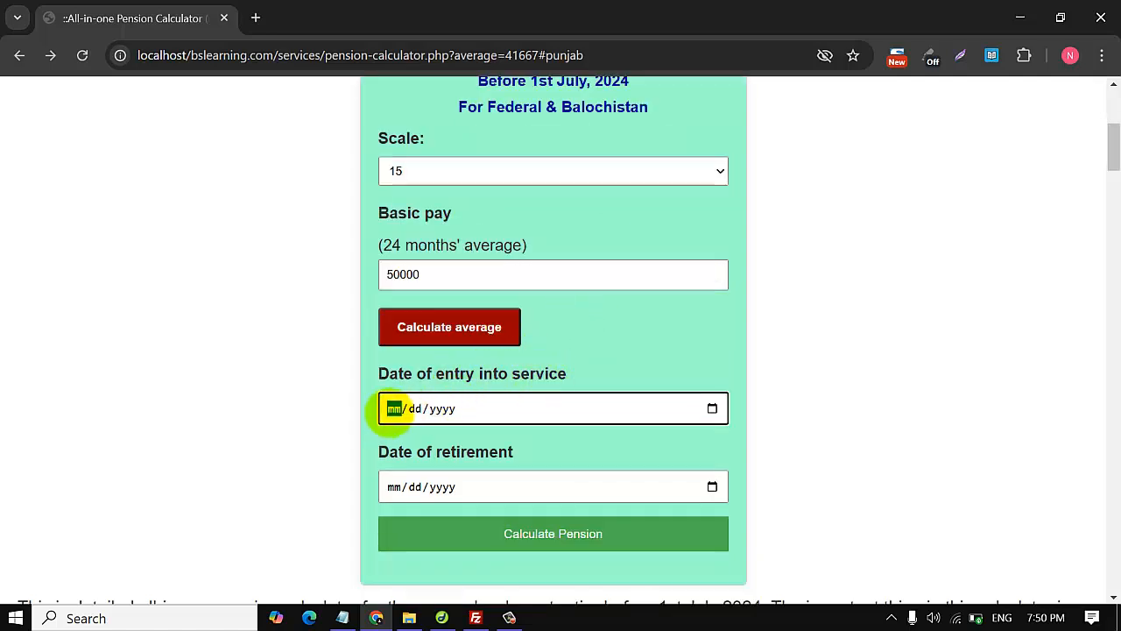
{"action": "left_click", "coordinate": [414, 408]}
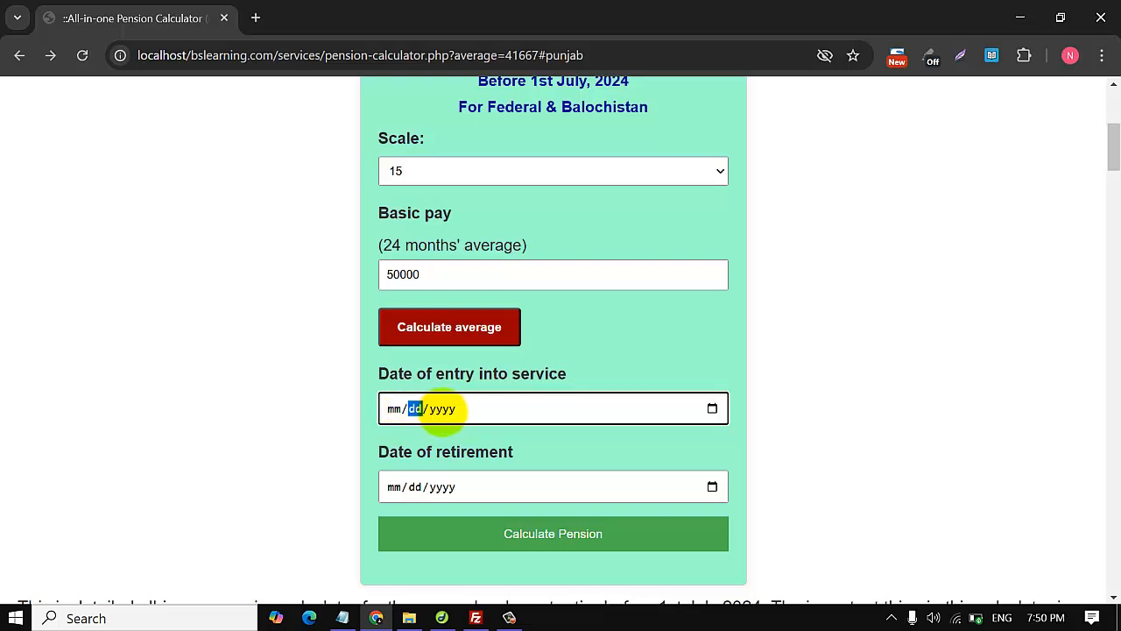
{"action": "left_click", "coordinate": [437, 408]}
{"action": "left_click", "coordinate": [393, 408]}
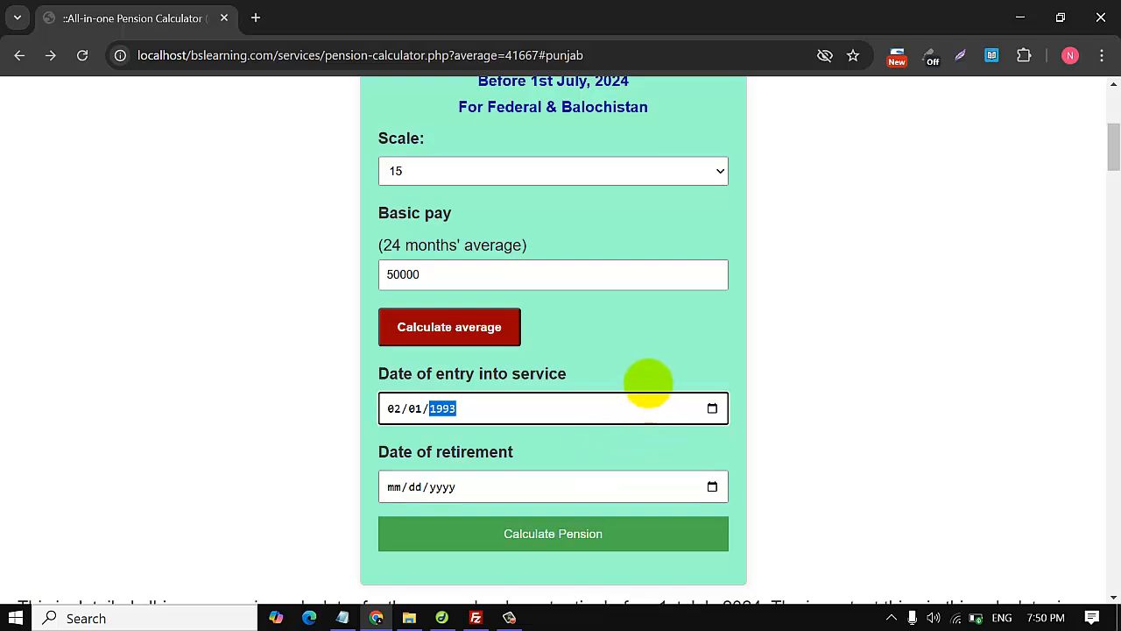
{"action": "left_click", "coordinate": [645, 371]}
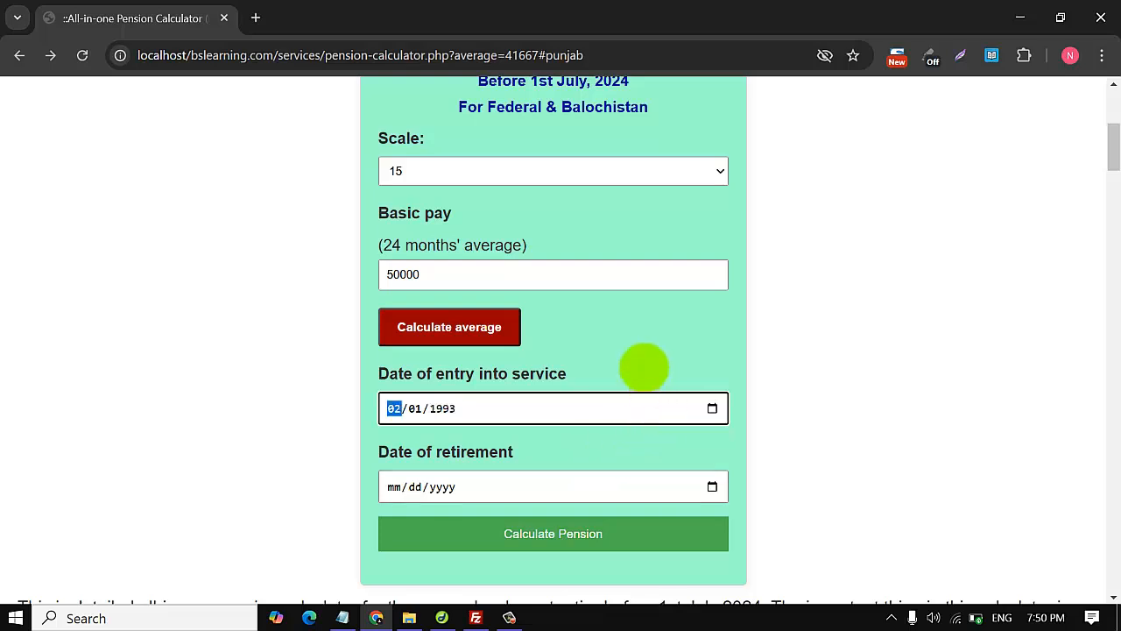
- Set the date of retirement to today's date, 01/17/2025, and calculate the pension
{"action": "left_click", "coordinate": [711, 486]}
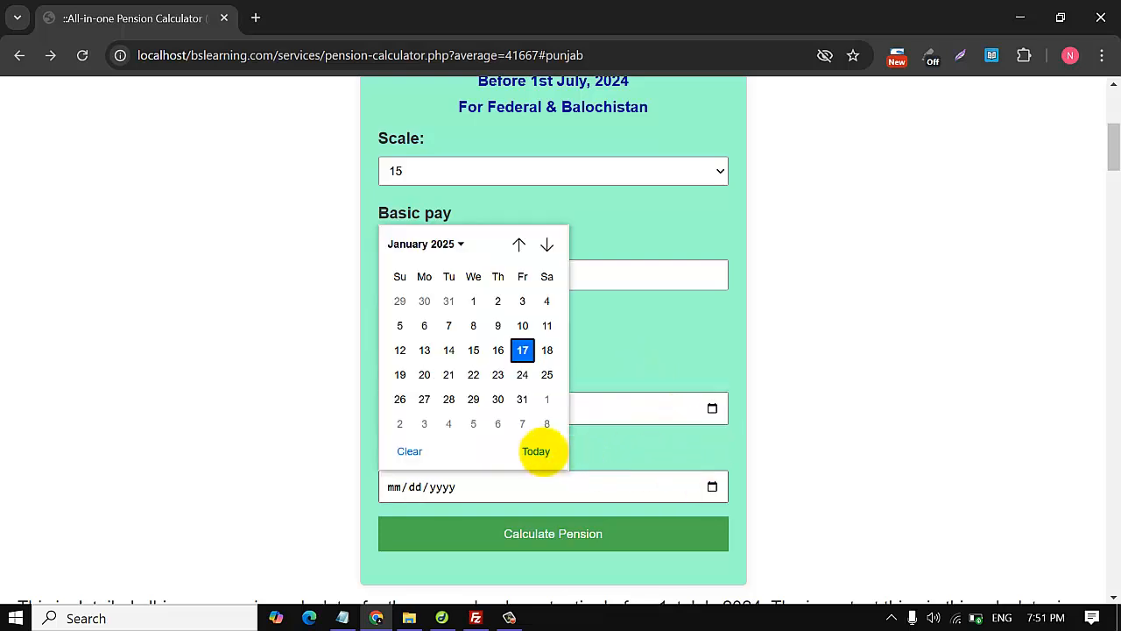
{"action": "left_click", "coordinate": [537, 450]}
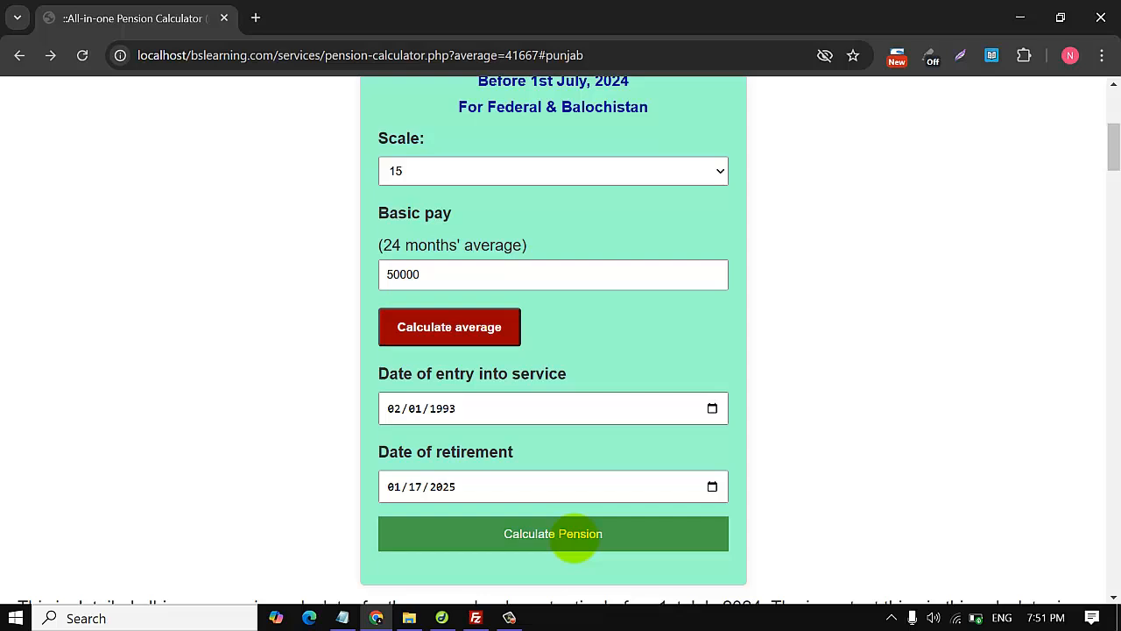
{"action": "left_click", "coordinate": [575, 536]}
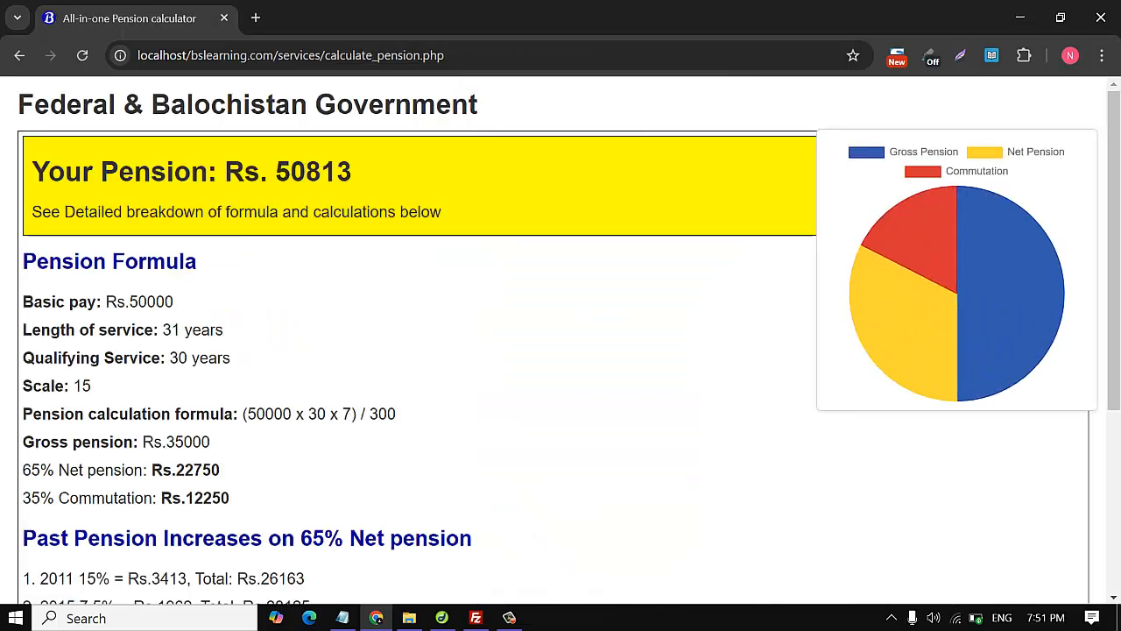
- Examine the calculated pension and the Pension Formula breakdown, including the gross and net pension lines
{"action": "left_click_drag", "start_coordinate": [275, 171], "coordinate": [338, 172]}
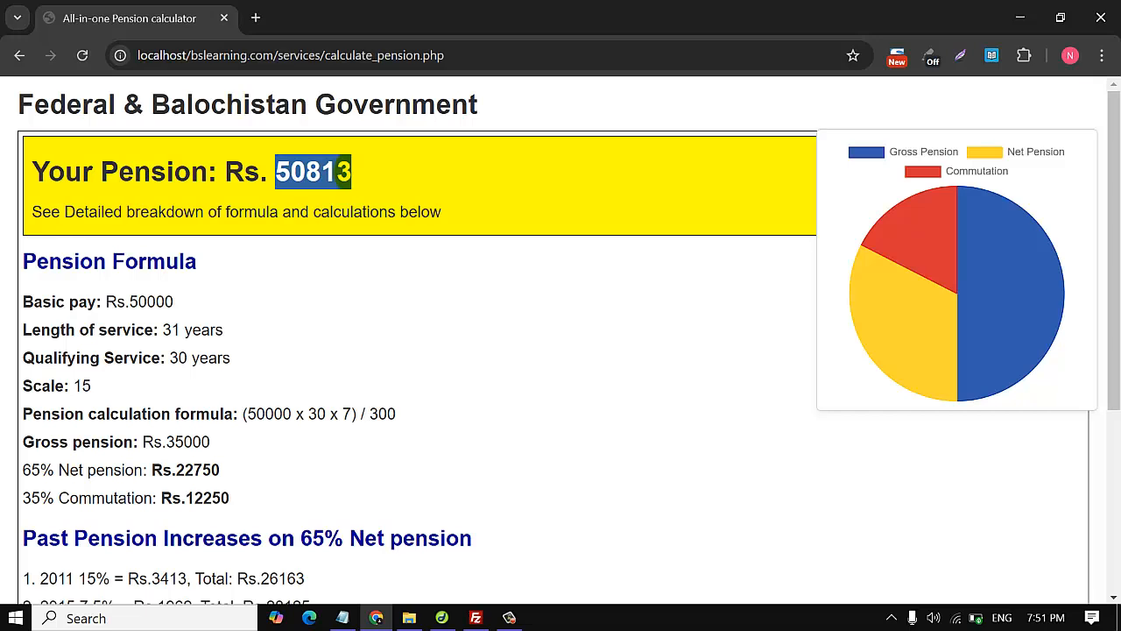
{"action": "left_click", "coordinate": [343, 172]}
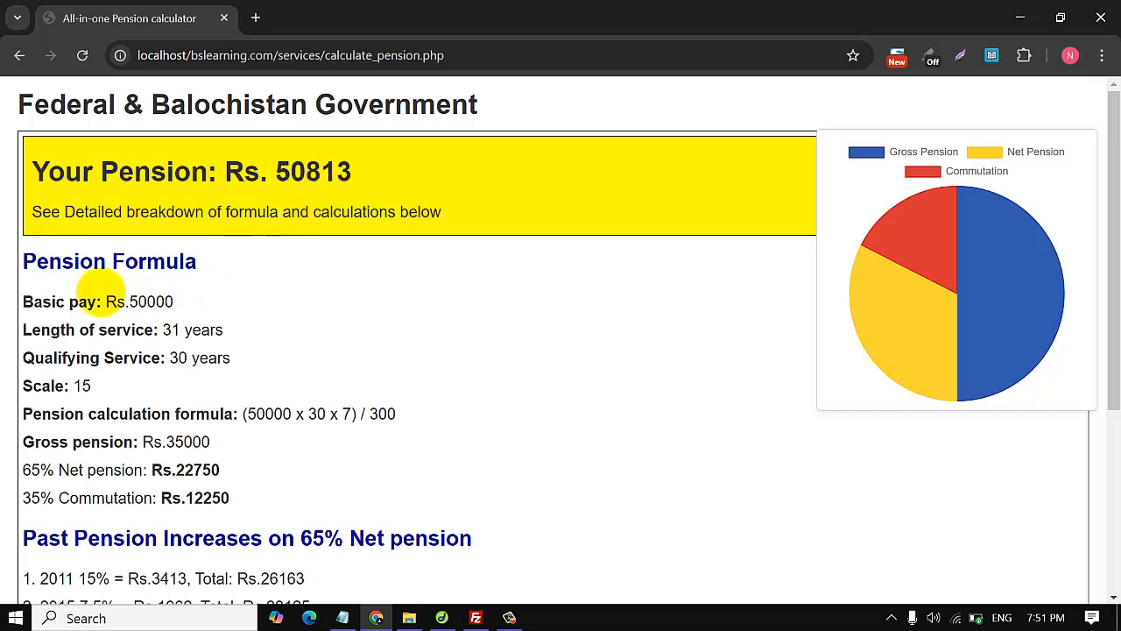
{"action": "left_click_drag", "start_coordinate": [42, 302], "coordinate": [243, 499]}
{"action": "left_click", "coordinate": [243, 499]}
{"action": "scroll", "coordinate": [56, 325], "scroll_direction": "down", "scroll_amount": 1}
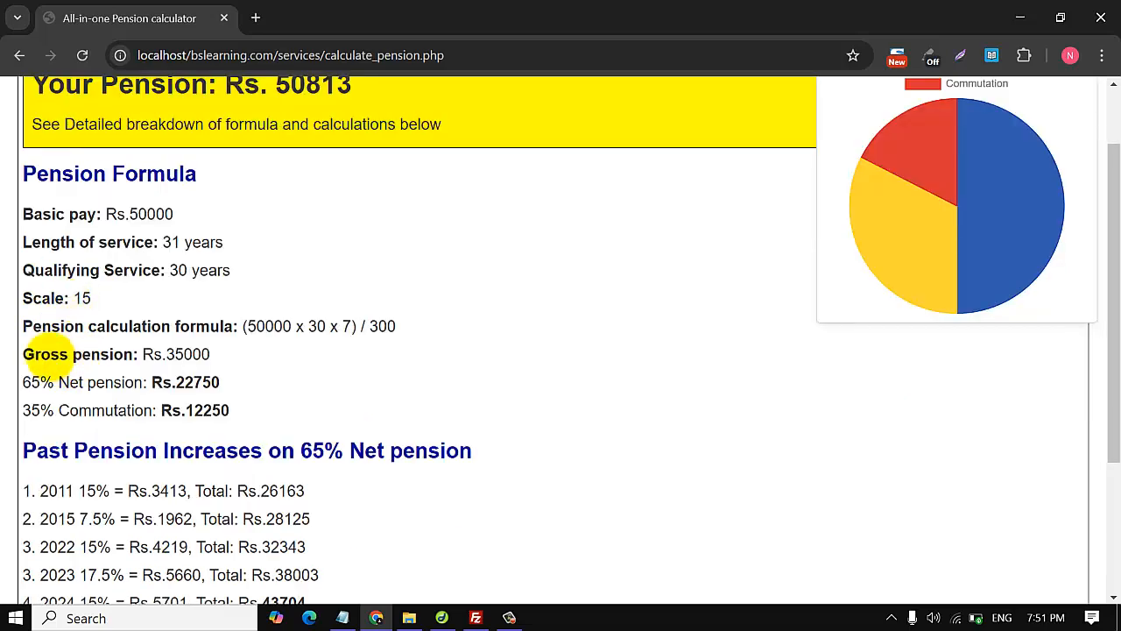
{"action": "left_click_drag", "start_coordinate": [42, 354], "coordinate": [125, 357]}
{"action": "left_click_drag", "start_coordinate": [59, 383], "coordinate": [142, 384]}
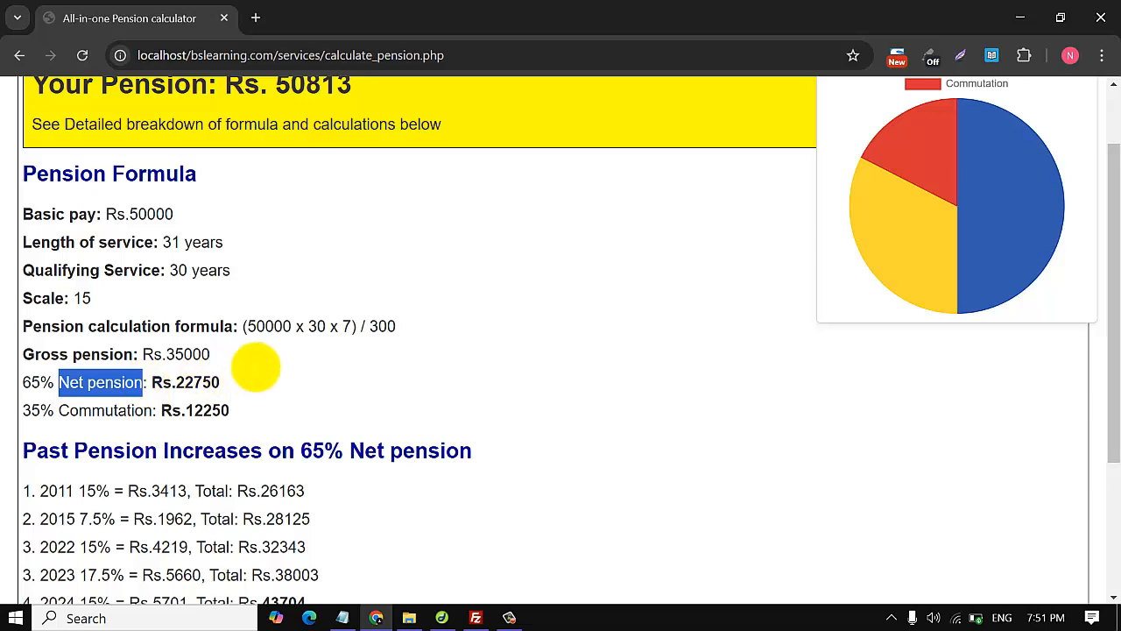
- Examine the past pension increases on the net pension, the medical amount and the total pension with medical
{"action": "scroll", "coordinate": [254, 367], "scroll_direction": "down", "scroll_amount": 2}
{"action": "left_click_drag", "start_coordinate": [49, 316], "coordinate": [324, 422]}
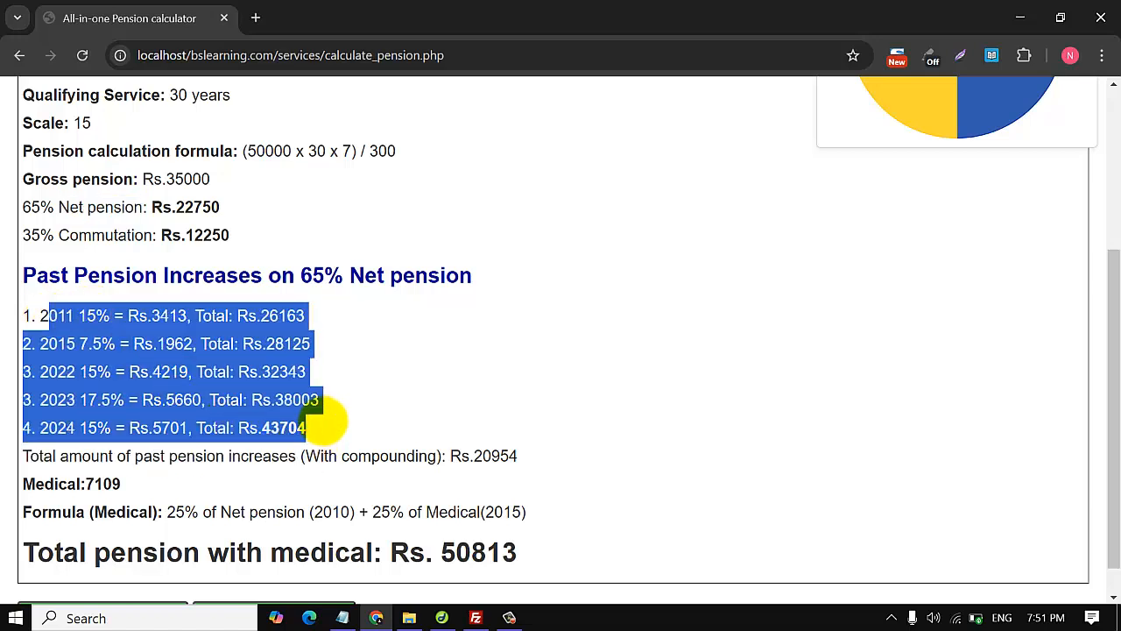
{"action": "left_click", "coordinate": [350, 379]}
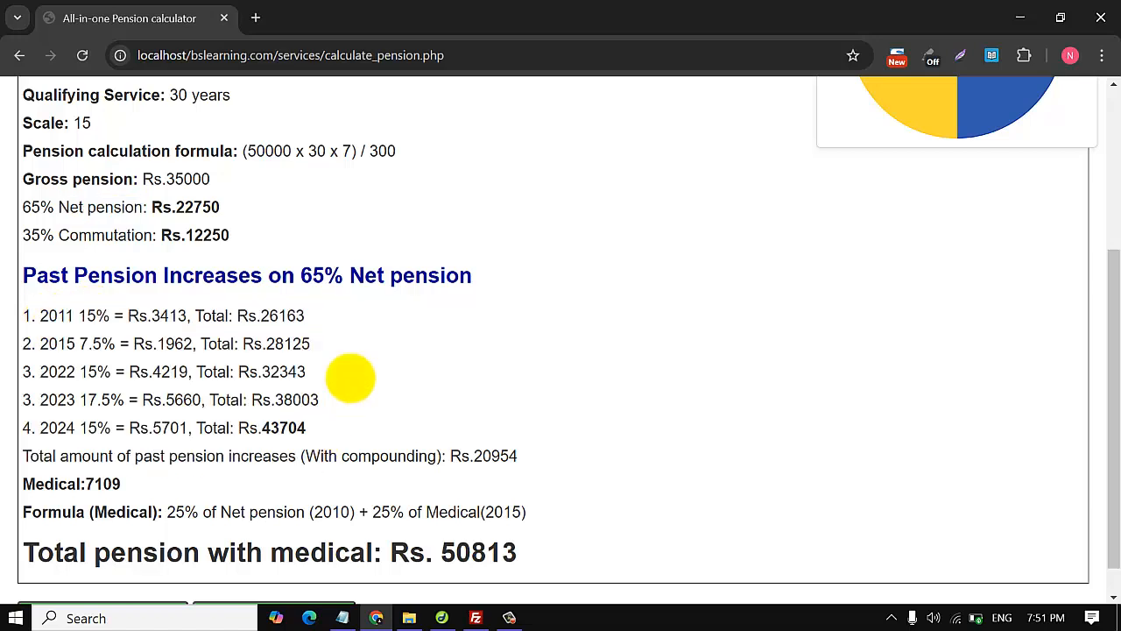
{"action": "double_click", "coordinate": [277, 429]}
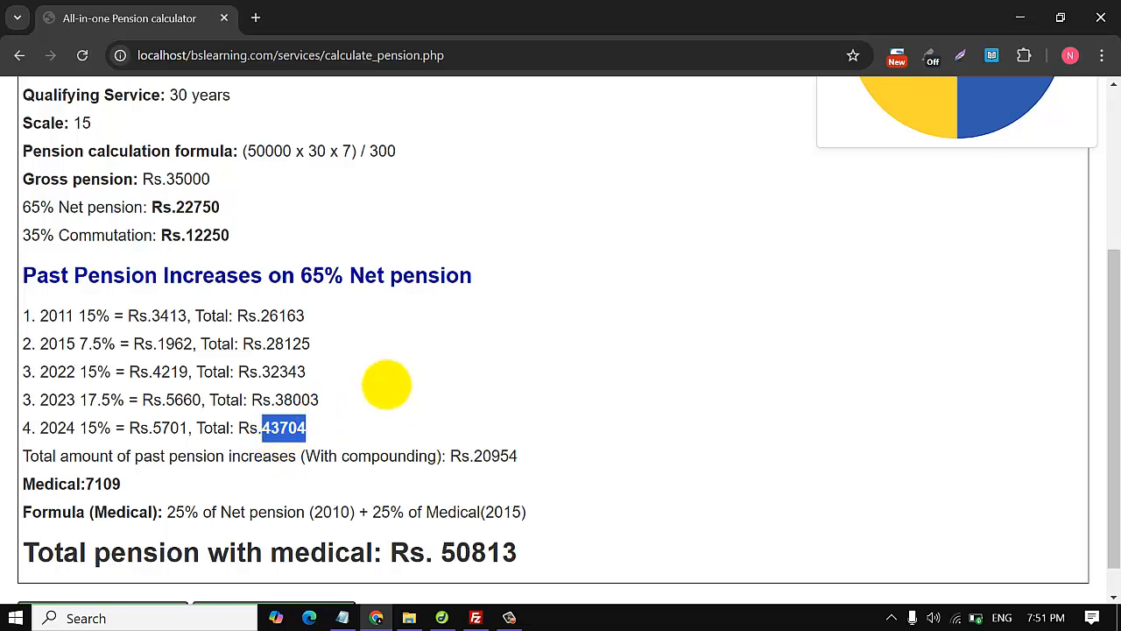
{"action": "scroll", "coordinate": [386, 383], "scroll_direction": "down", "scroll_amount": 1}
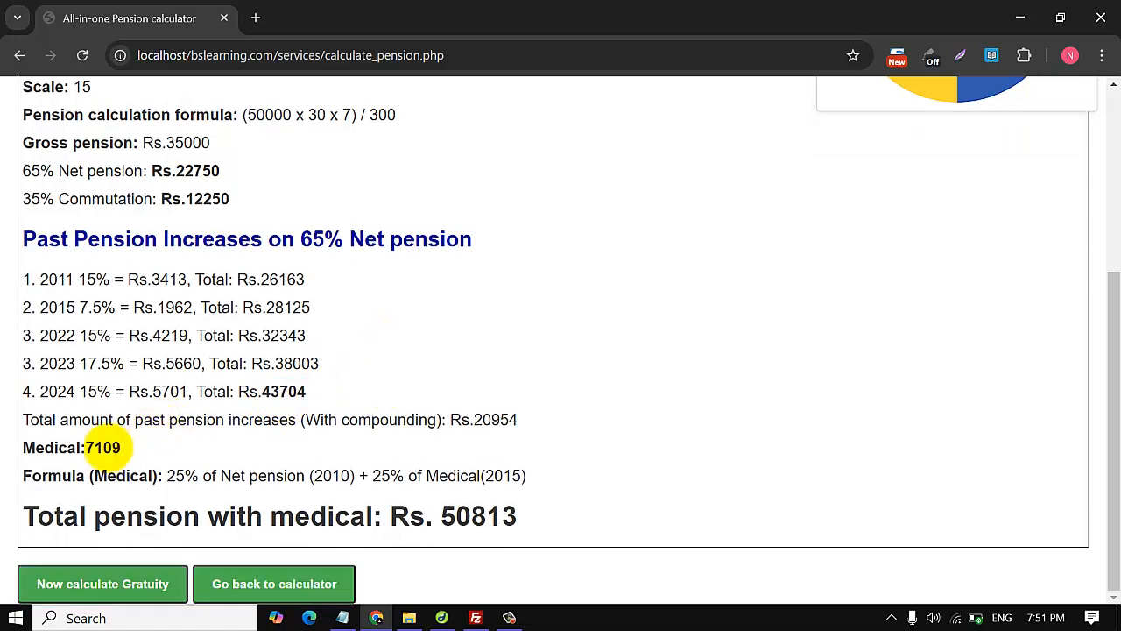
{"action": "double_click", "coordinate": [104, 448]}
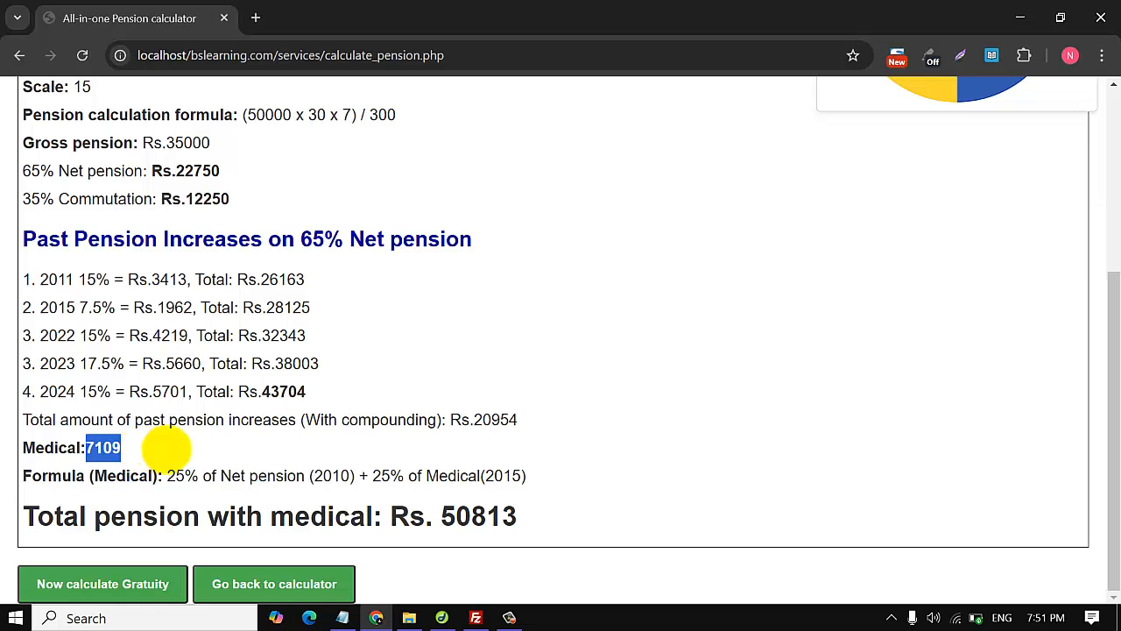
{"action": "left_click", "coordinate": [214, 465]}
{"action": "left_click_drag", "start_coordinate": [435, 517], "coordinate": [559, 527]}
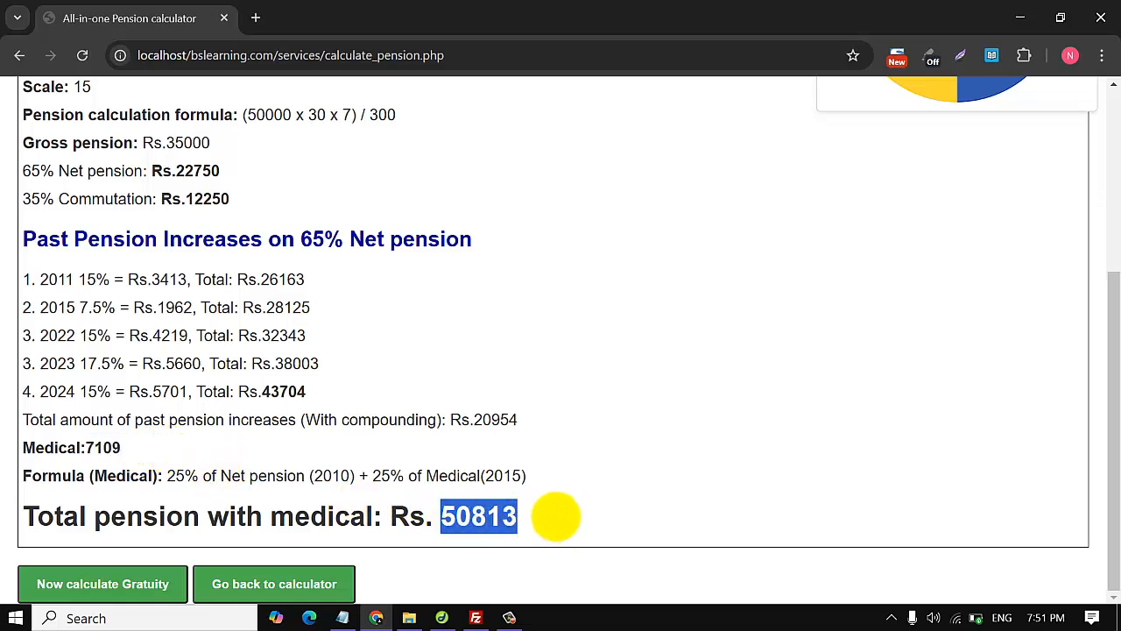
- Compare the headline pension amount with the gross pension, net pension and commutation slices of the pie chart
{"action": "scroll", "coordinate": [555, 515], "scroll_direction": "up", "scroll_amount": 4}
{"action": "double_click", "coordinate": [298, 171]}
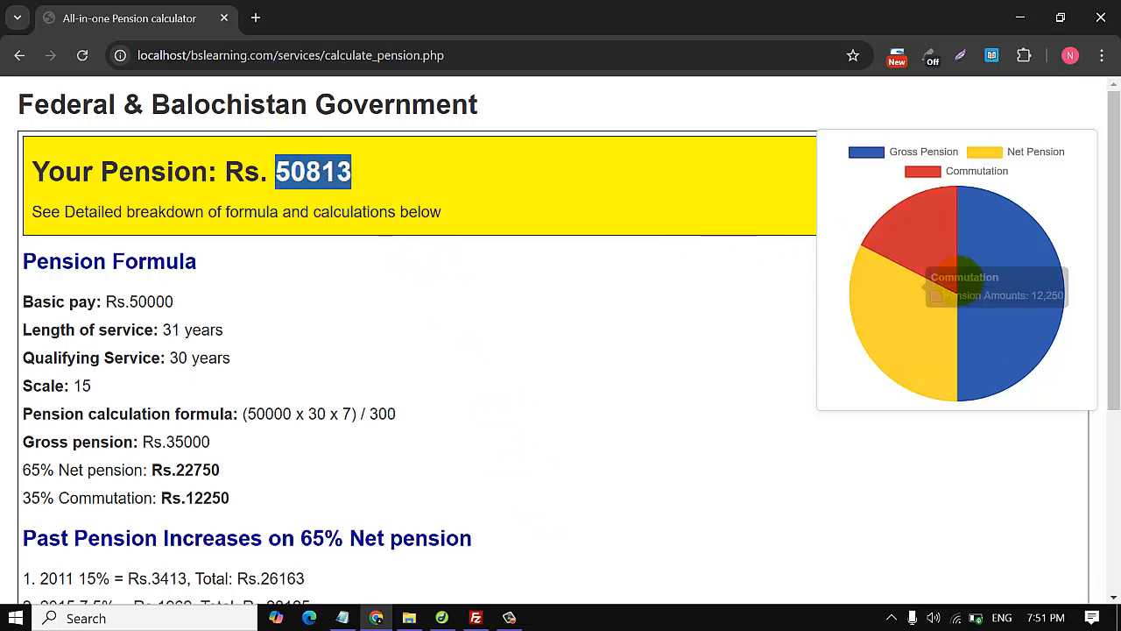
{"action": "mouse_move", "coordinate": [1016, 298]}
{"action": "mouse_move", "coordinate": [898, 311]}
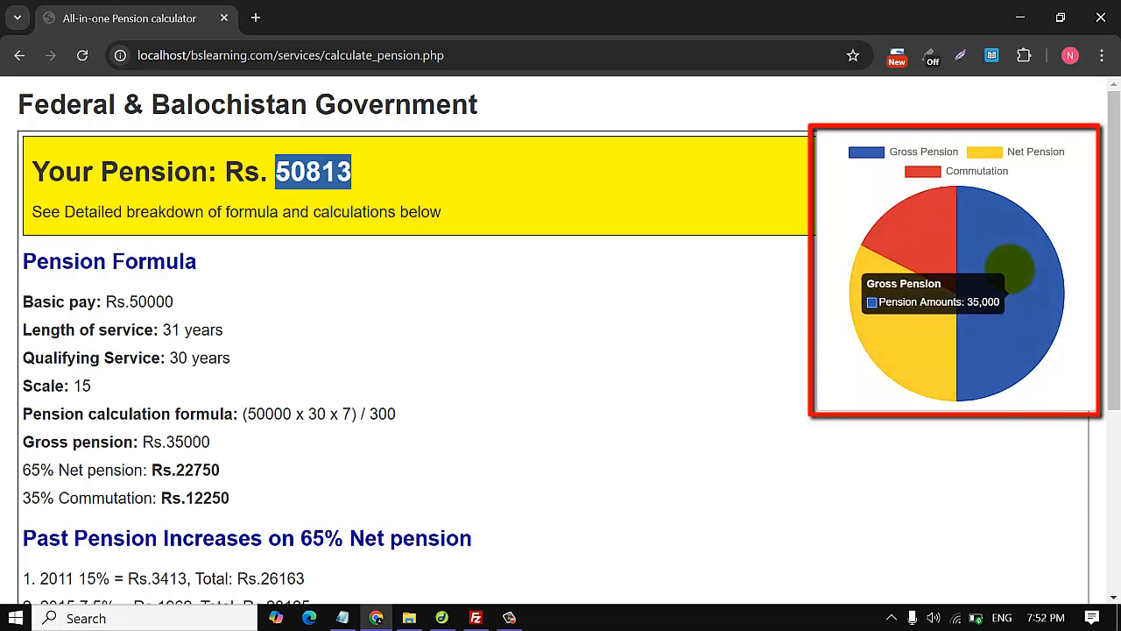
{"action": "mouse_move", "coordinate": [941, 243]}
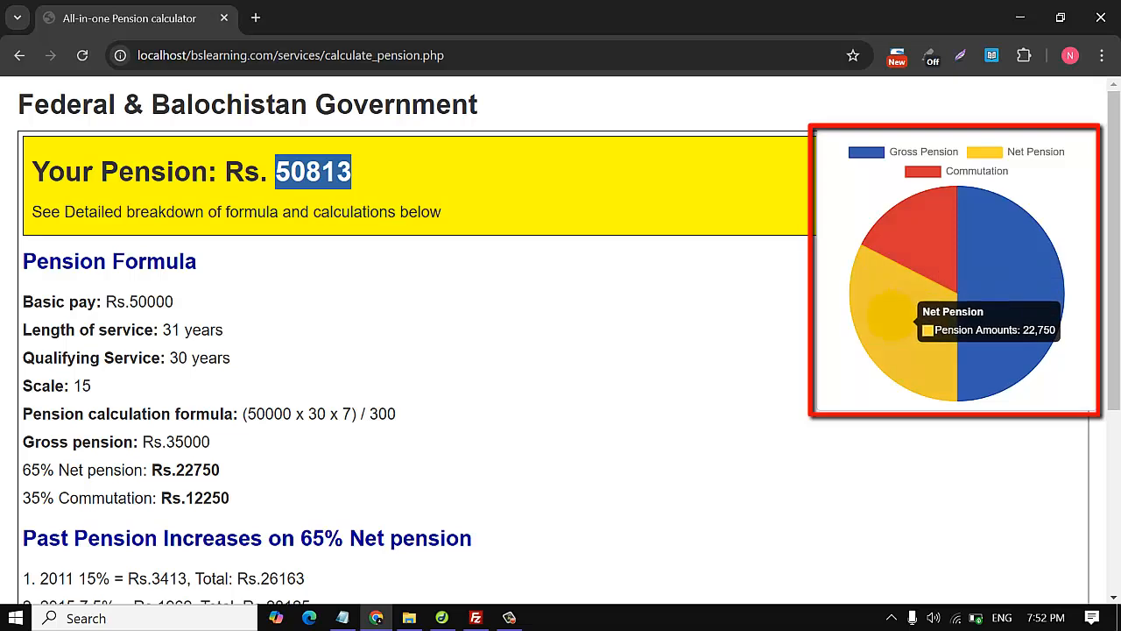
- Check the 35% commutation amount in the breakdown and carry it into the gratuity calculator
{"action": "scroll", "coordinate": [424, 362], "scroll_direction": "down", "scroll_amount": 3}
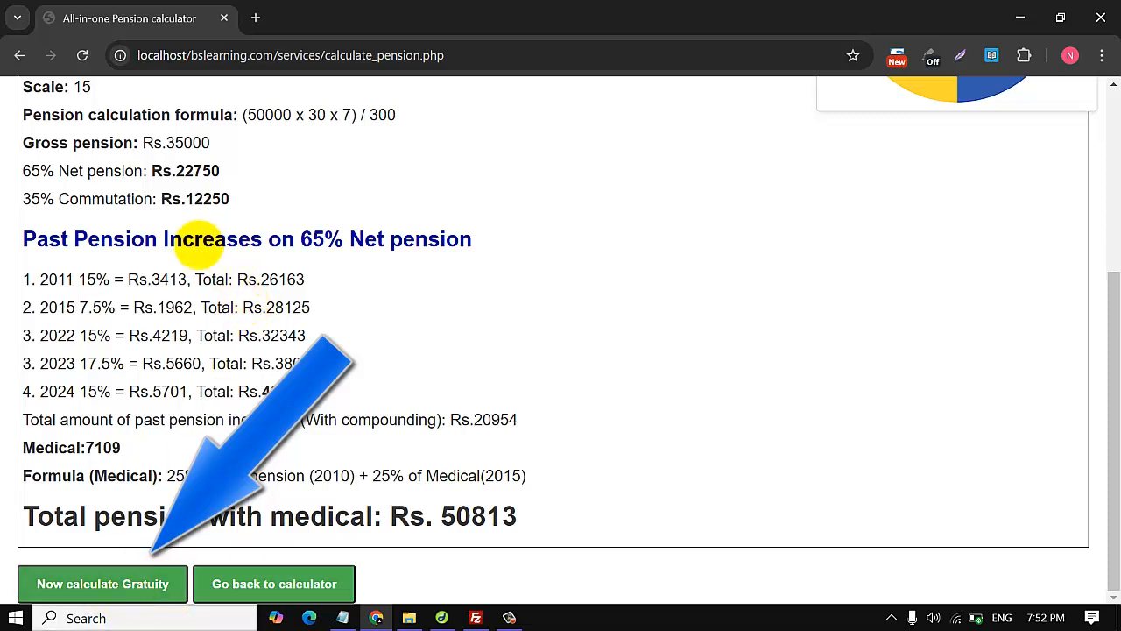
{"action": "double_click", "coordinate": [140, 200]}
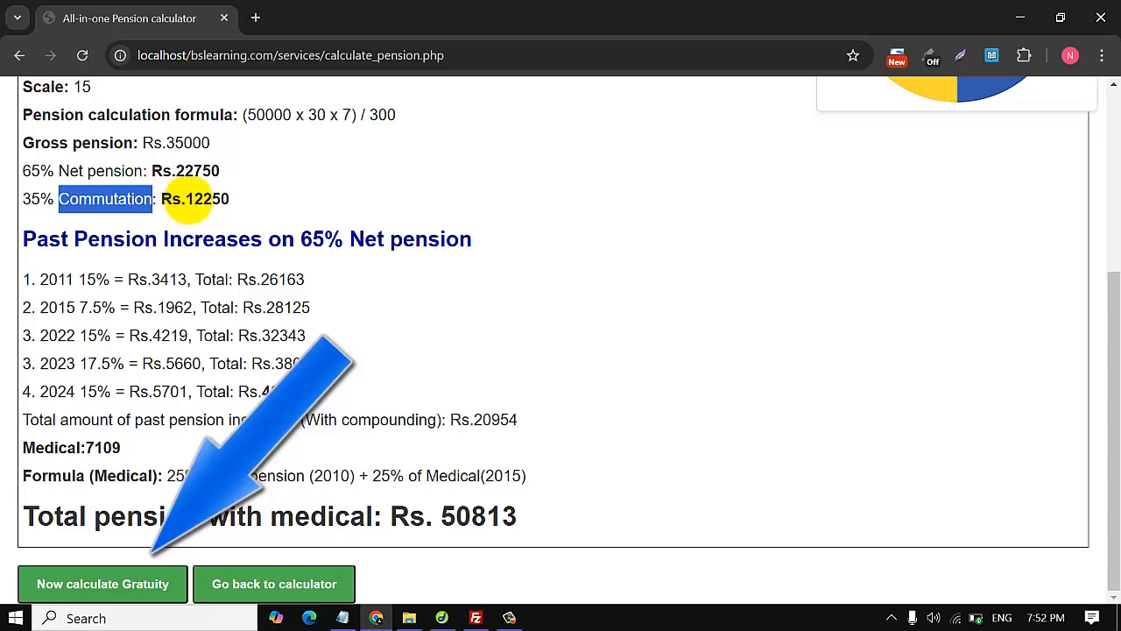
{"action": "left_click_drag", "start_coordinate": [186, 198], "coordinate": [232, 189]}
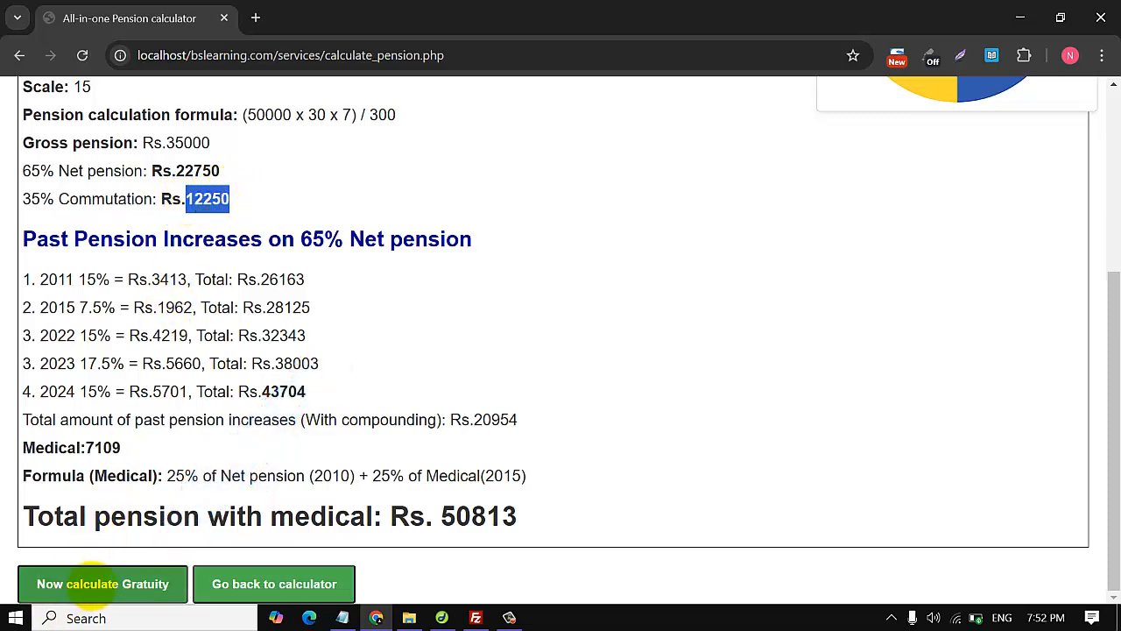
{"action": "left_click", "coordinate": [92, 584]}
- Set the age at retirement to 60 for the carried-over 35% amount and calculate the gratuity
{"action": "left_click_drag", "start_coordinate": [421, 274], "coordinate": [391, 275]}
{"action": "left_click", "coordinate": [225, 302]}
{"action": "left_click", "coordinate": [392, 358]}
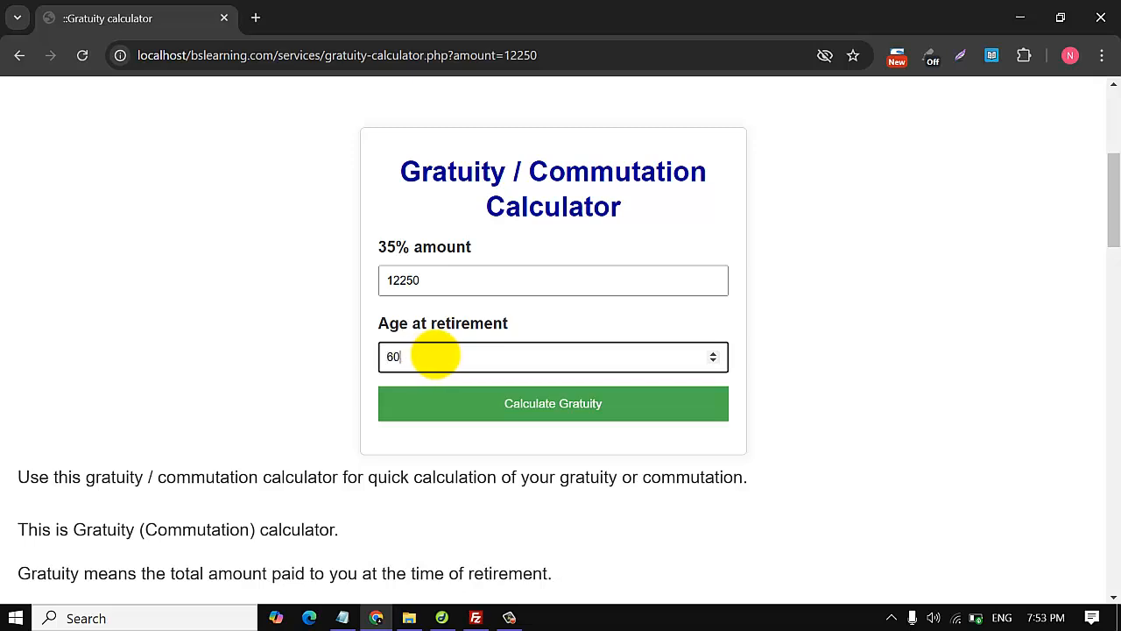
{"action": "left_click", "coordinate": [481, 412]}
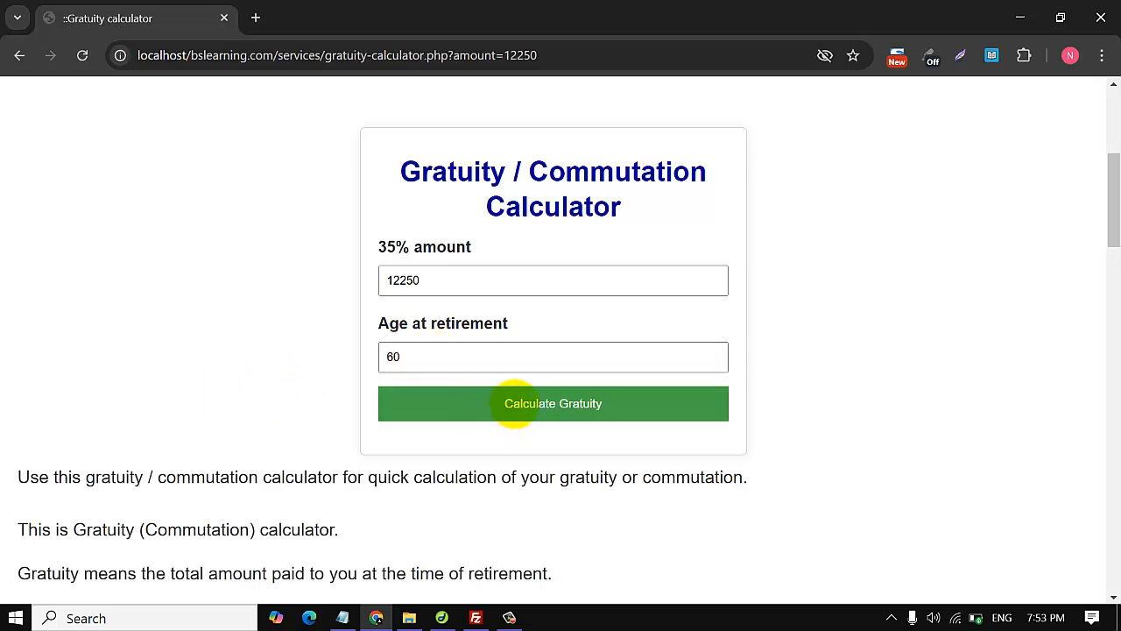
{"action": "left_click", "coordinate": [541, 405]}
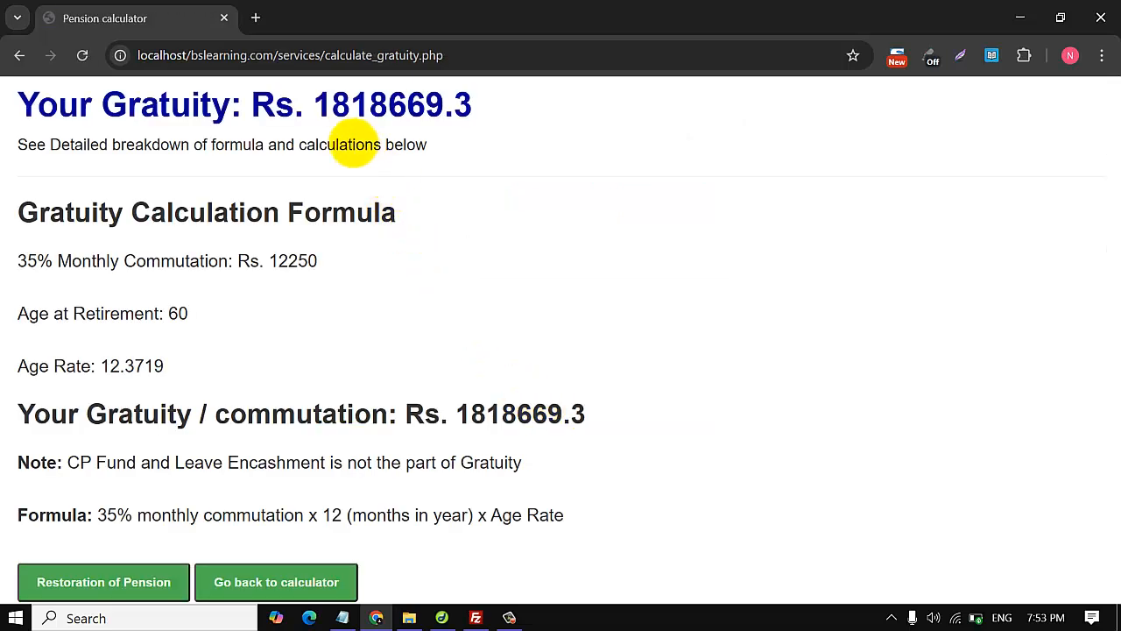
- Examine the calculated gratuity amount and the formula used to compute it
{"action": "left_click_drag", "start_coordinate": [315, 107], "coordinate": [448, 112]}
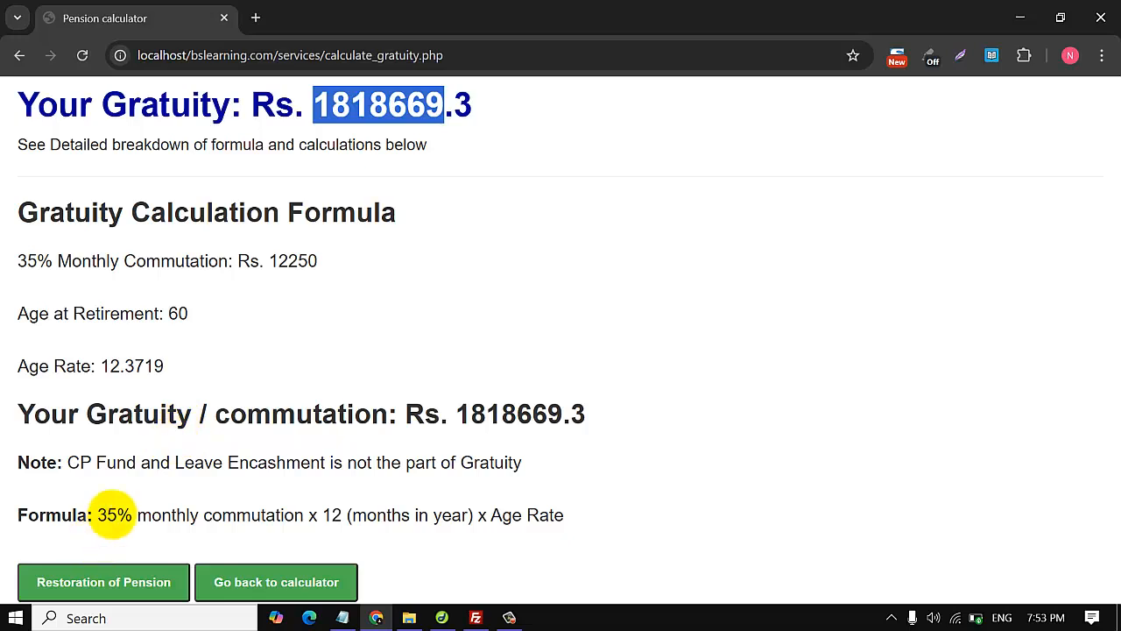
{"action": "left_click_drag", "start_coordinate": [88, 515], "coordinate": [584, 521]}
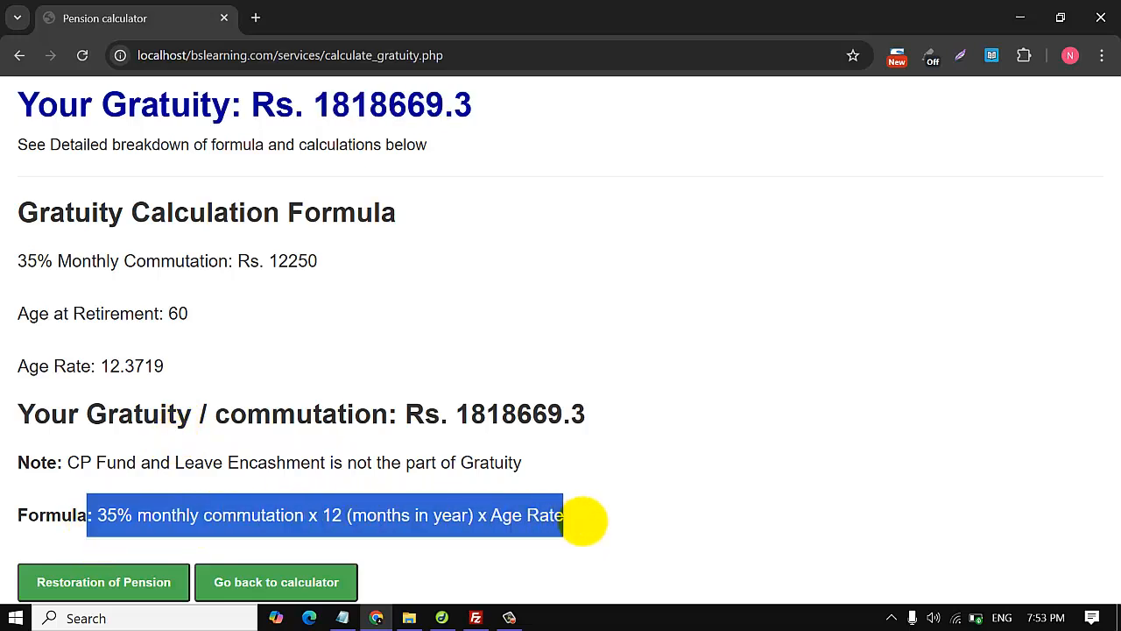
{"action": "left_click", "coordinate": [475, 361]}
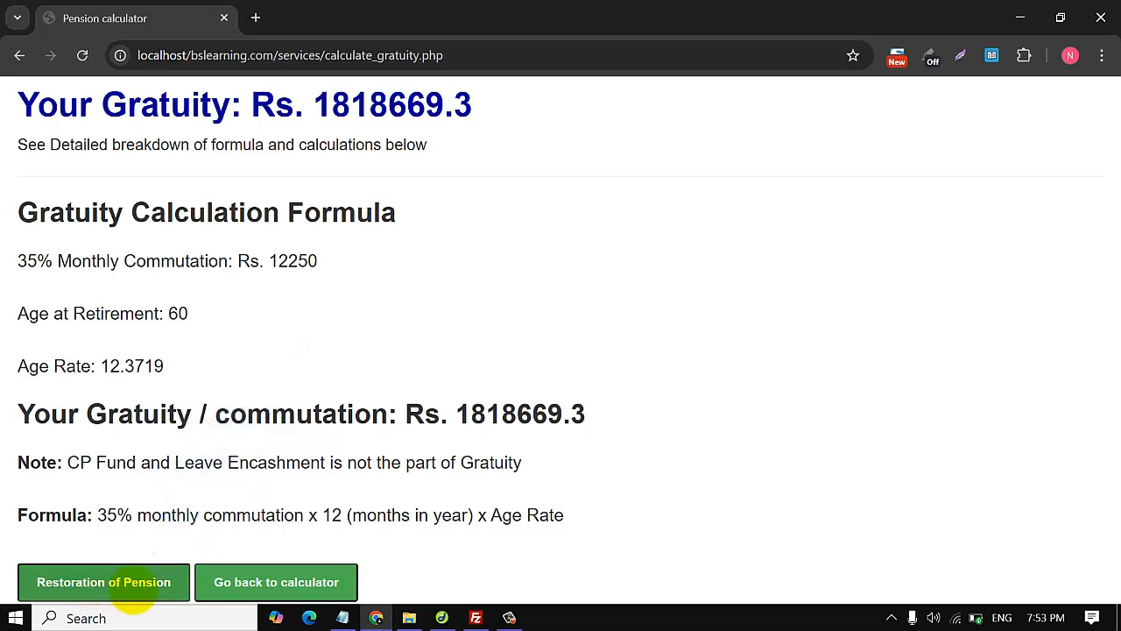
- Open the Restoration of Pension date finder, set the date of retirement to 01/17/2025 and calculate the restoration date
{"action": "left_click", "coordinate": [142, 583]}
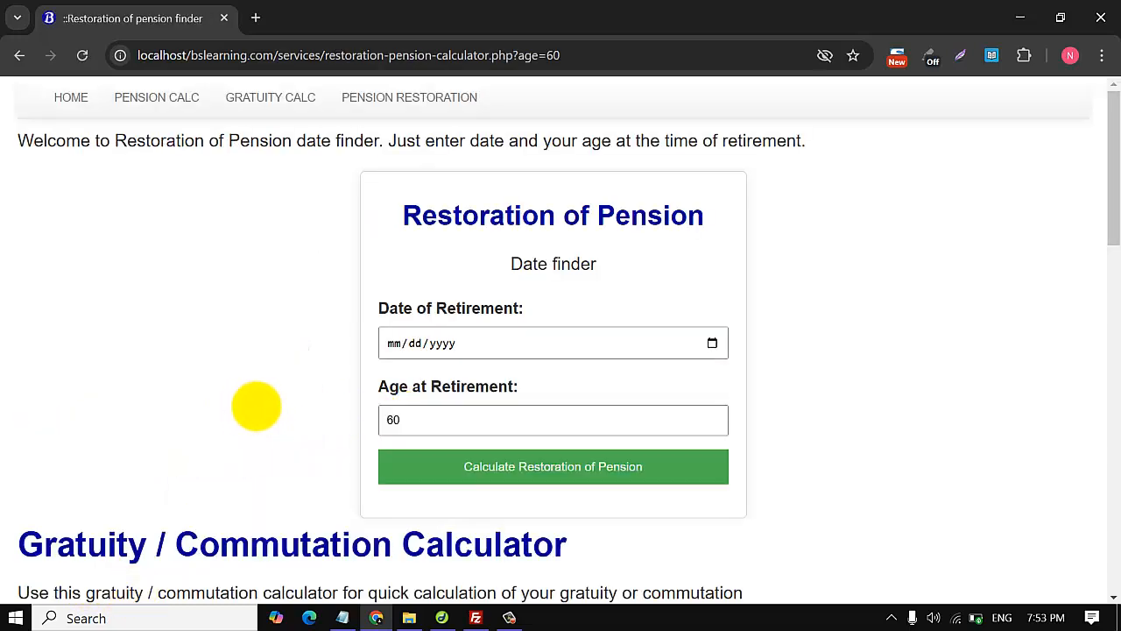
{"action": "left_click", "coordinate": [712, 342]}
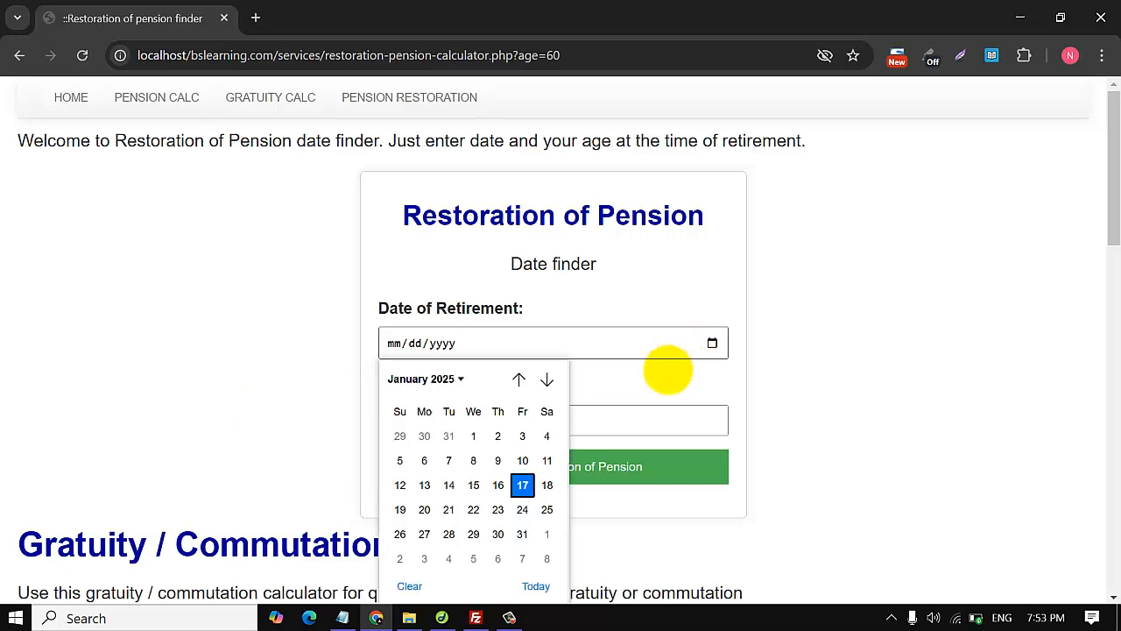
{"action": "left_click", "coordinate": [535, 585]}
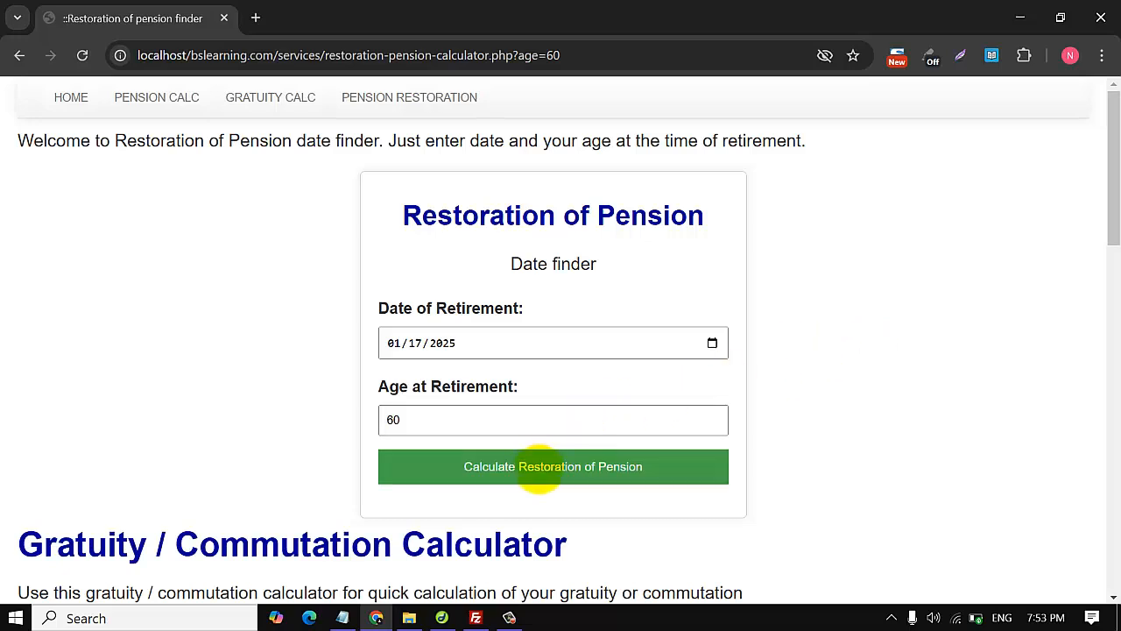
{"action": "left_click", "coordinate": [539, 466]}
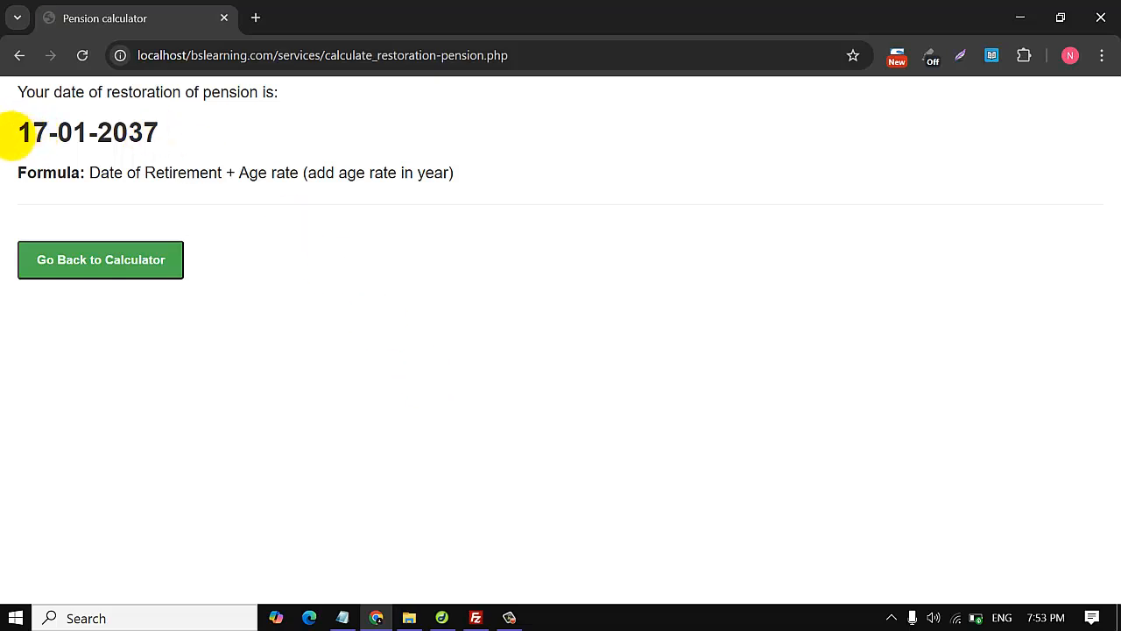
- Review the calculated date of restoration of pension and go back to the calculator
{"action": "left_click_drag", "start_coordinate": [12, 132], "coordinate": [170, 132]}
{"action": "left_click", "coordinate": [171, 133]}
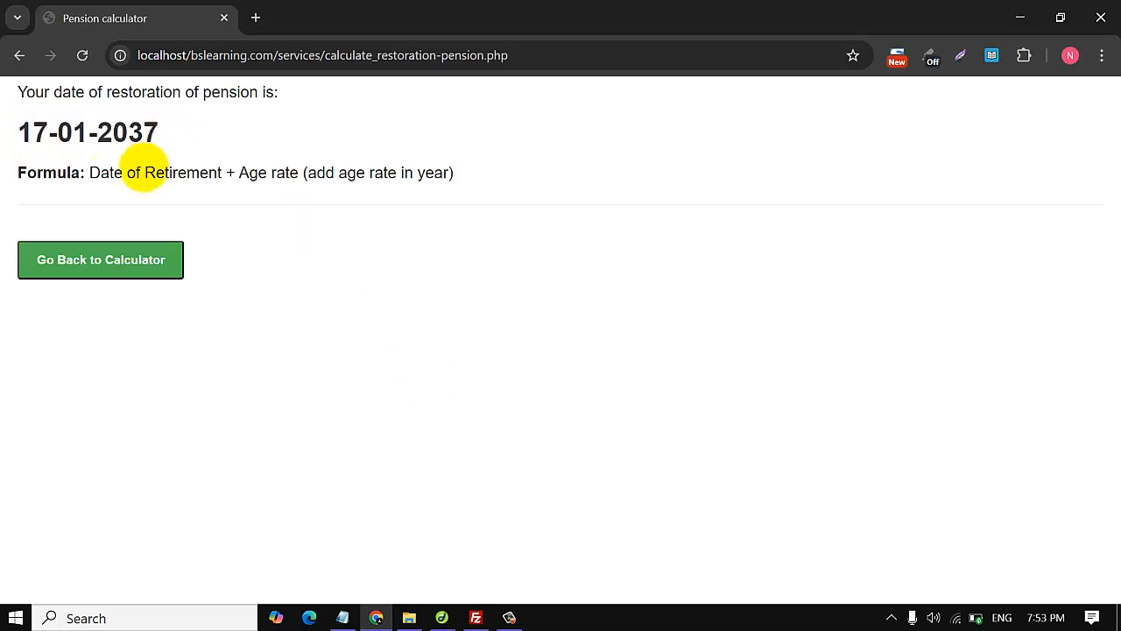
{"action": "double_click", "coordinate": [149, 132]}
{"action": "left_click", "coordinate": [182, 133]}
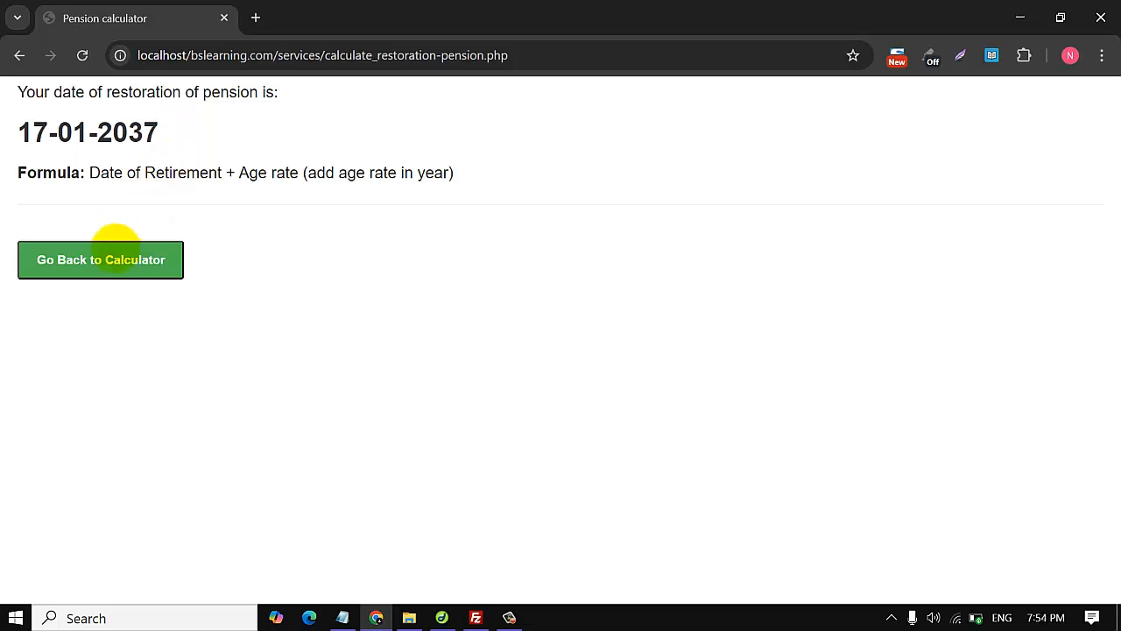
{"action": "left_click", "coordinate": [80, 264]}
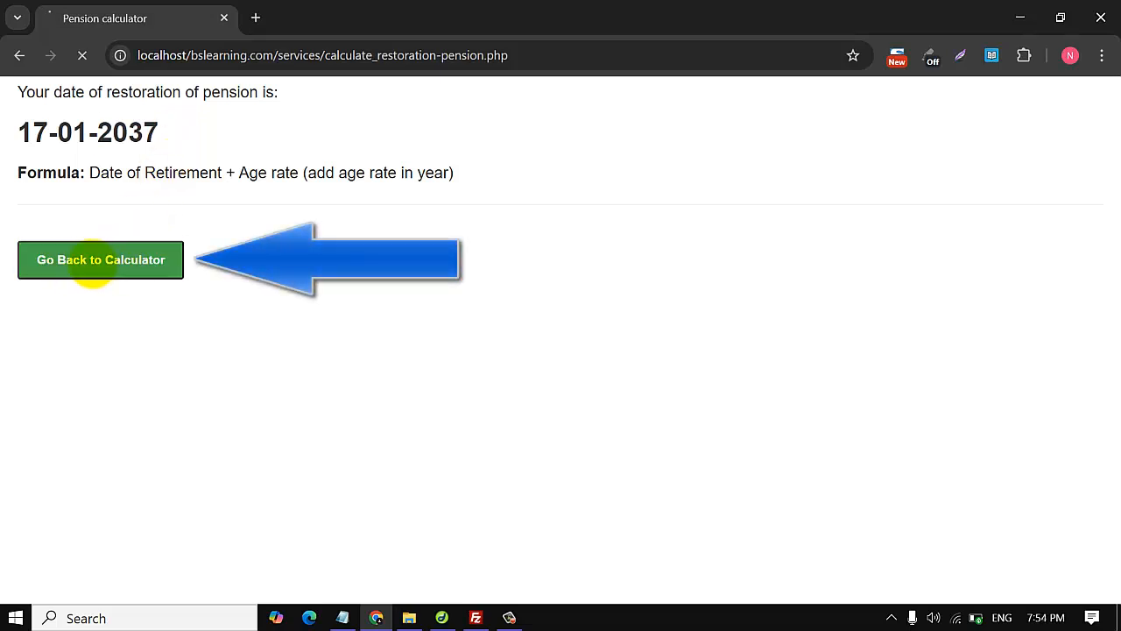